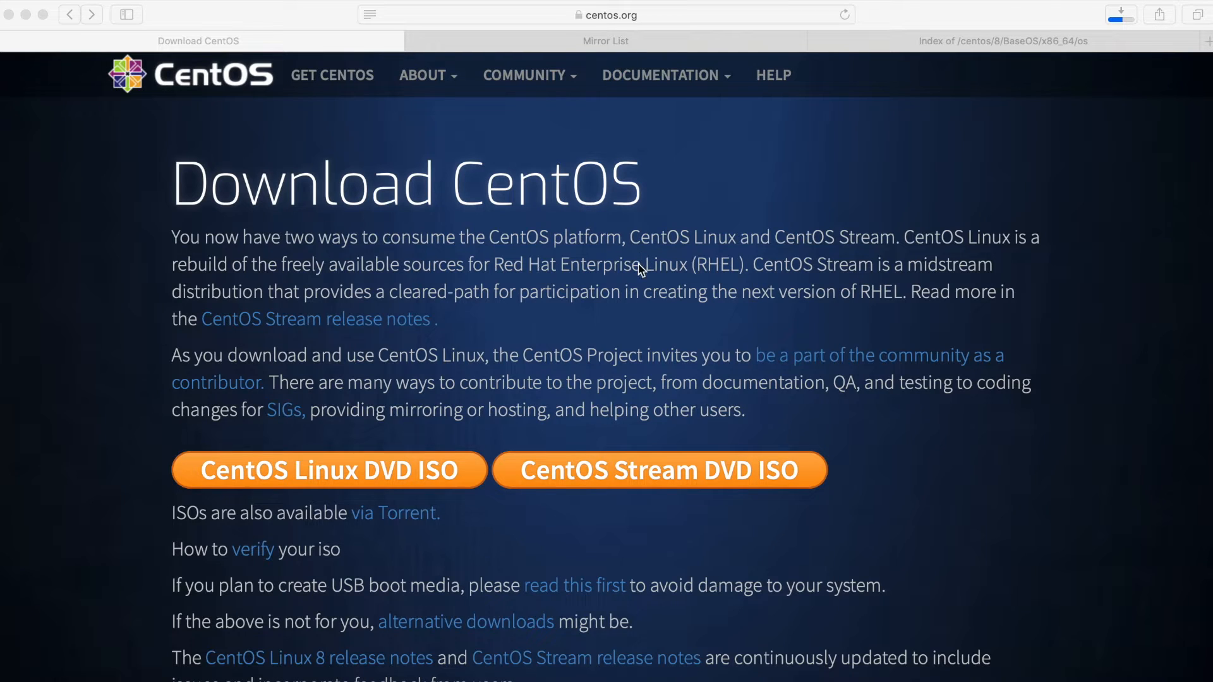
Open the alternative downloads page from the CentOS download site.
{"action": "scroll", "coordinate": [422, 398], "scroll_direction": "down", "scroll_amount": 2}
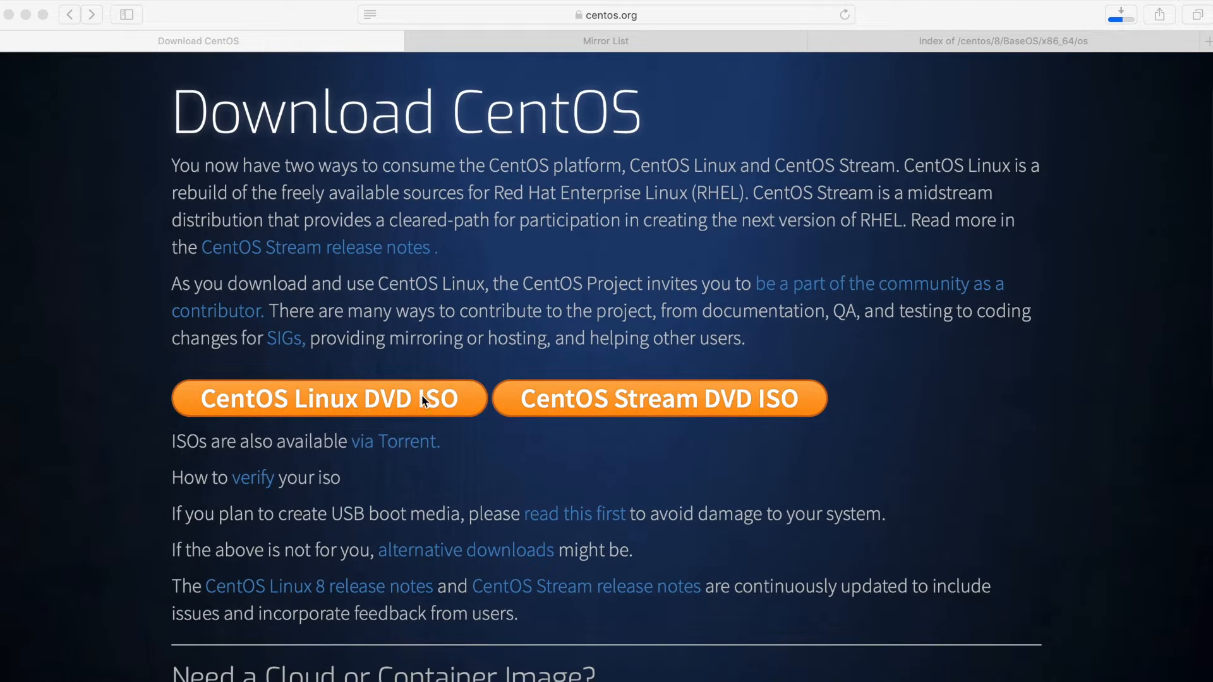
{"action": "left_click", "coordinate": [450, 564]}
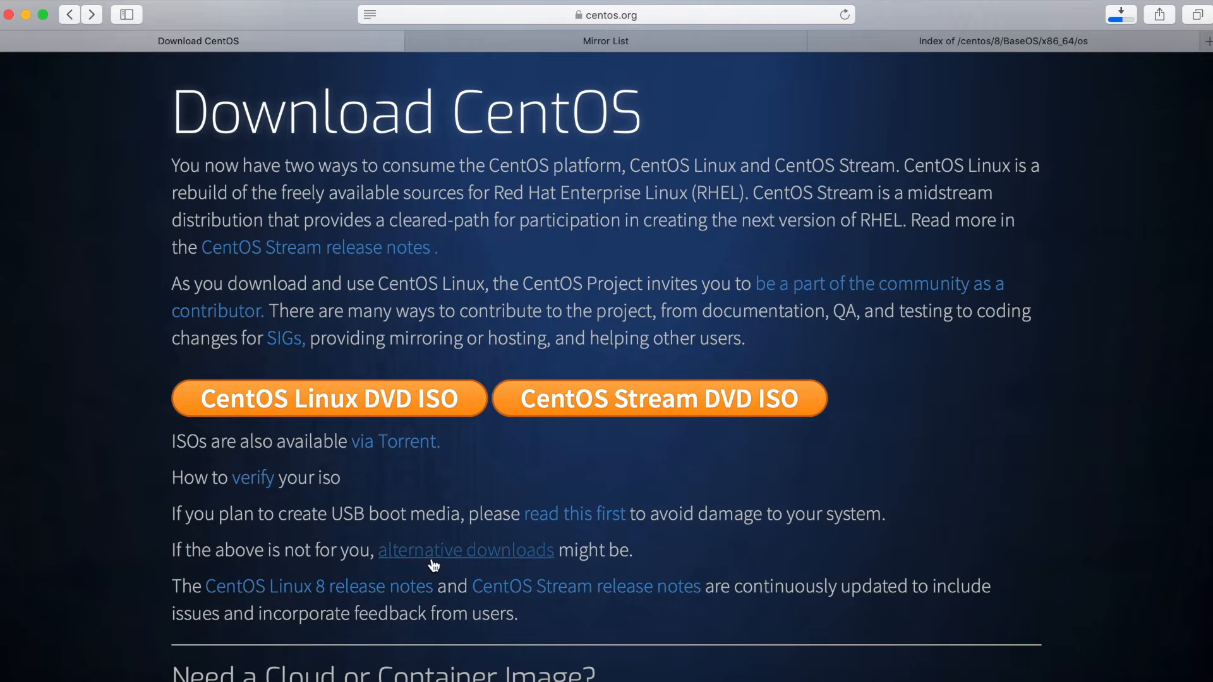
{"action": "left_click", "coordinate": [475, 561]}
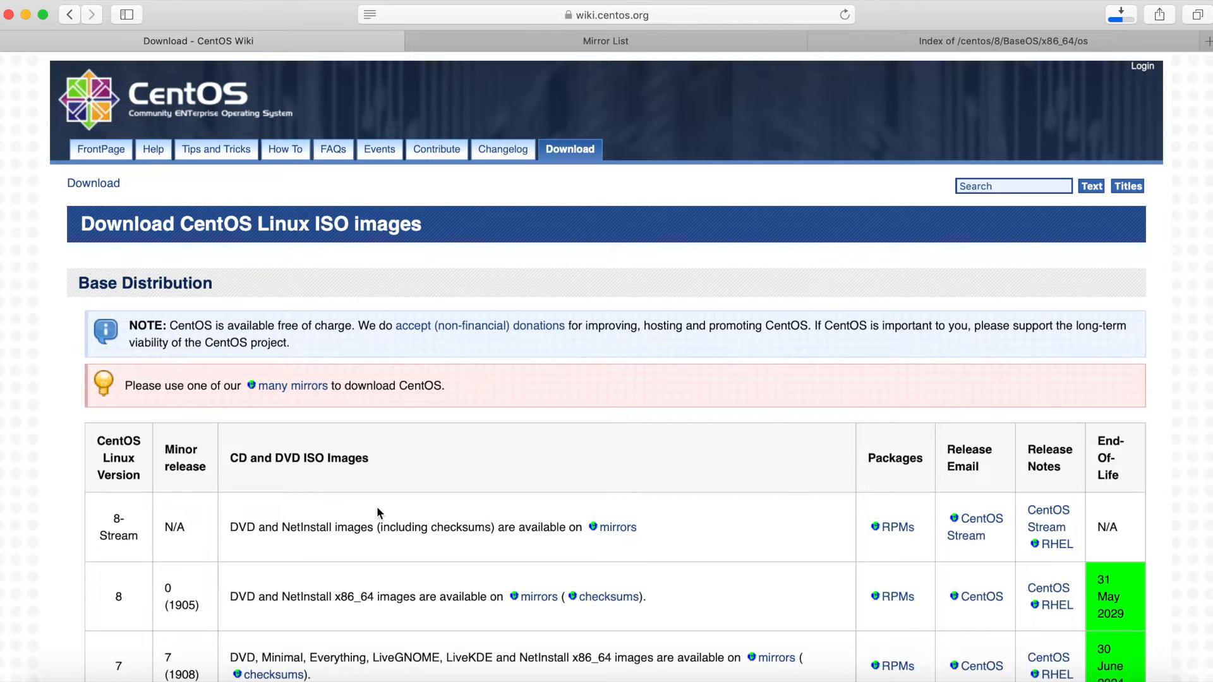
Open the CentOS 8 x86_64 image mirrors and go to the mirror.math.princeton.edu listing.
{"action": "scroll", "coordinate": [378, 509], "scroll_direction": "down", "scroll_amount": 5}
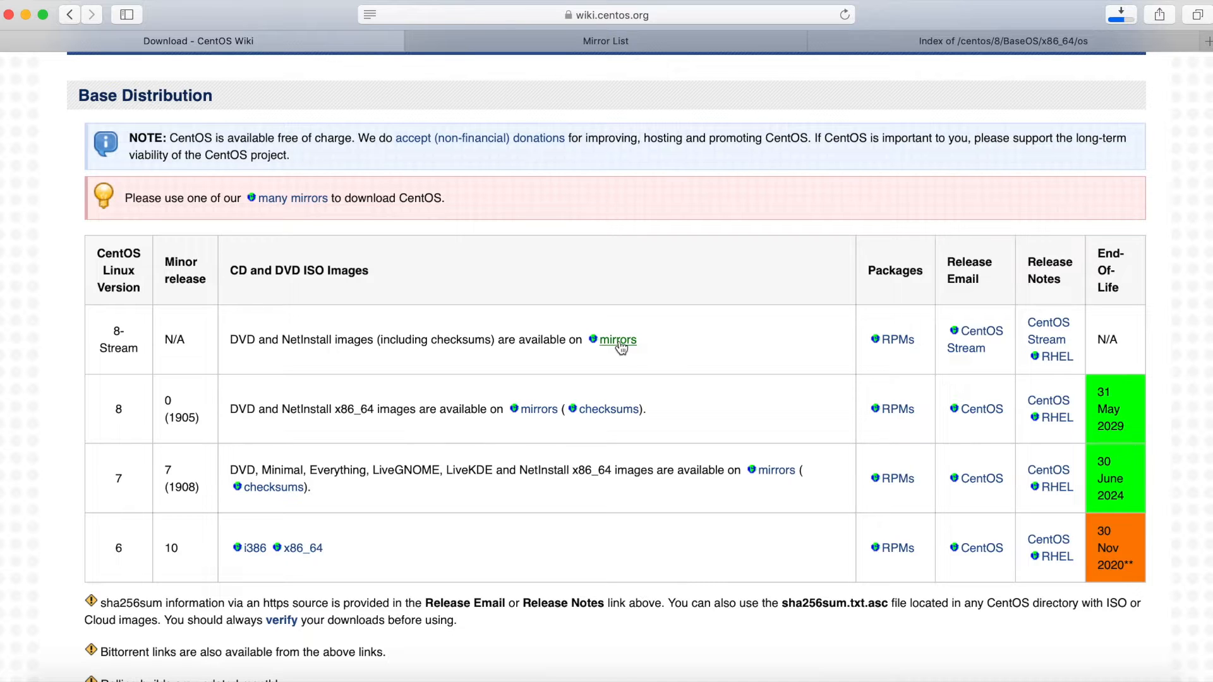
{"action": "left_click", "coordinate": [540, 410]}
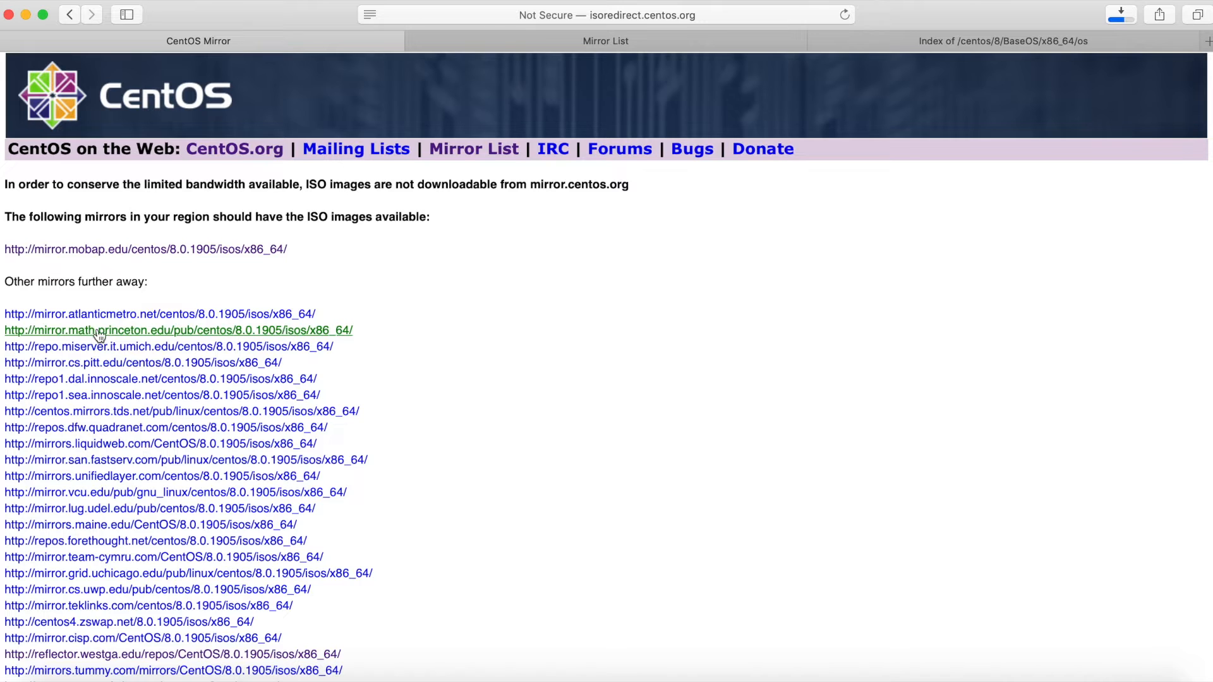
{"action": "left_click", "coordinate": [166, 332]}
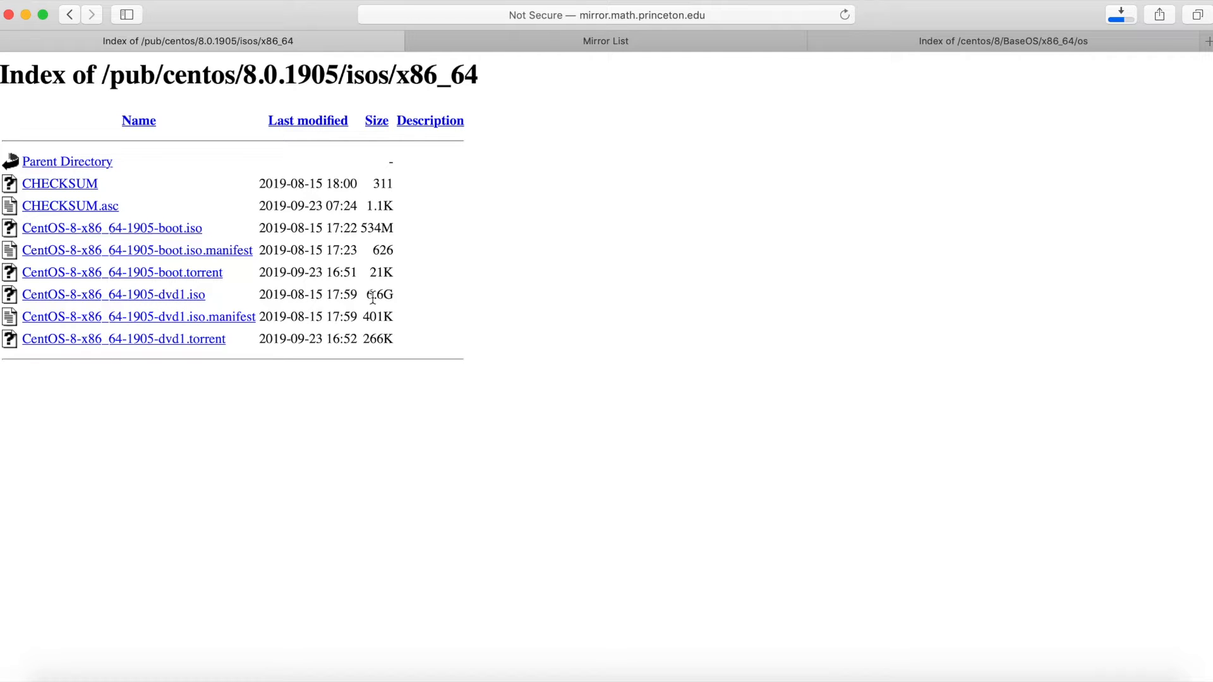
Compare the DVD and boot image sizes, then download CentOS-8-x86_64-1905-boot.iso, allowing downloads from the mirror site.
{"action": "left_click_drag", "start_coordinate": [367, 296], "coordinate": [394, 295]}
{"action": "left_click", "coordinate": [402, 293]}
{"action": "left_click_drag", "start_coordinate": [401, 228], "coordinate": [88, 229]}
{"action": "left_click", "coordinate": [389, 231]}
{"action": "double_click", "coordinate": [364, 230]}
{"action": "left_click", "coordinate": [405, 236]}
{"action": "left_click", "coordinate": [154, 232]}
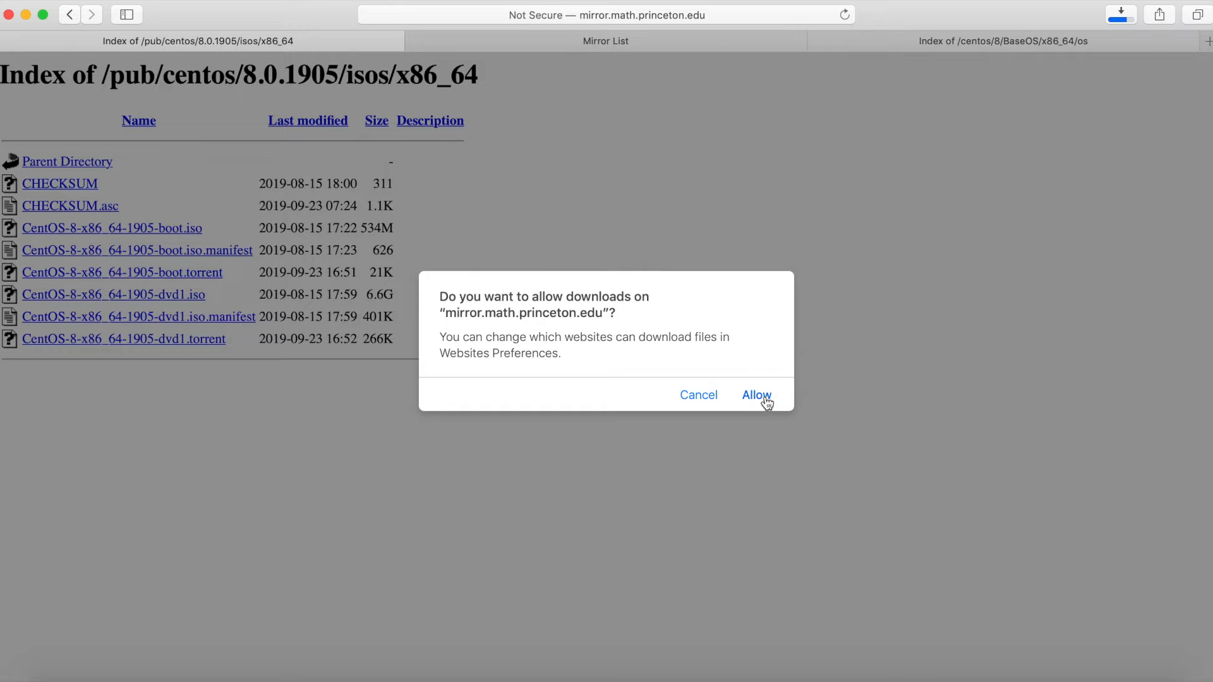
{"action": "left_click", "coordinate": [757, 397]}
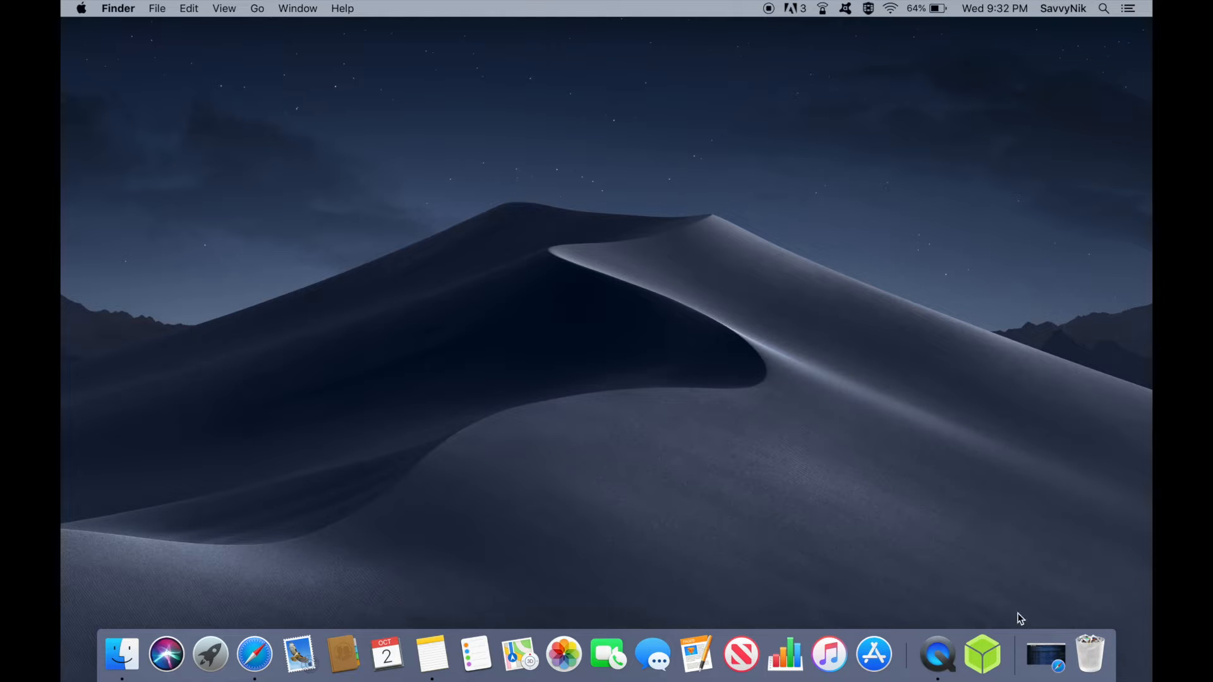
Launch balenaEtcher and load CentOS-8-x86_64-1905-boot.iso from Downloads as the image to flash.
{"action": "left_click", "coordinate": [983, 654]}
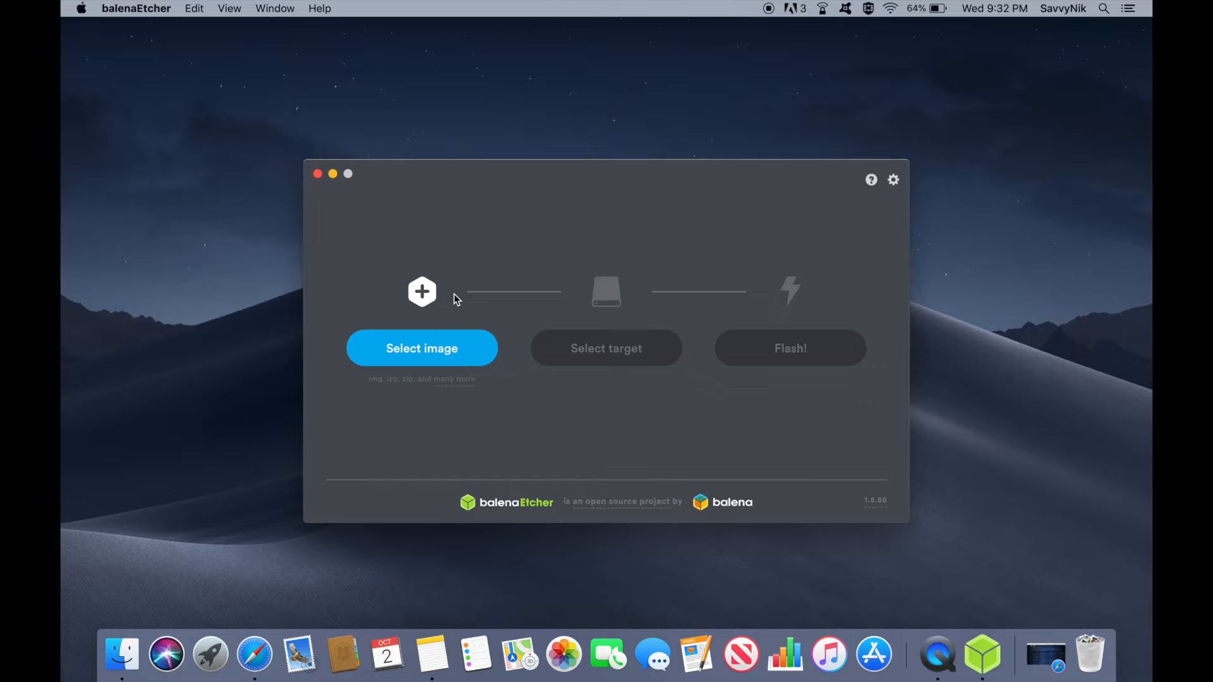
{"action": "left_click", "coordinate": [444, 352]}
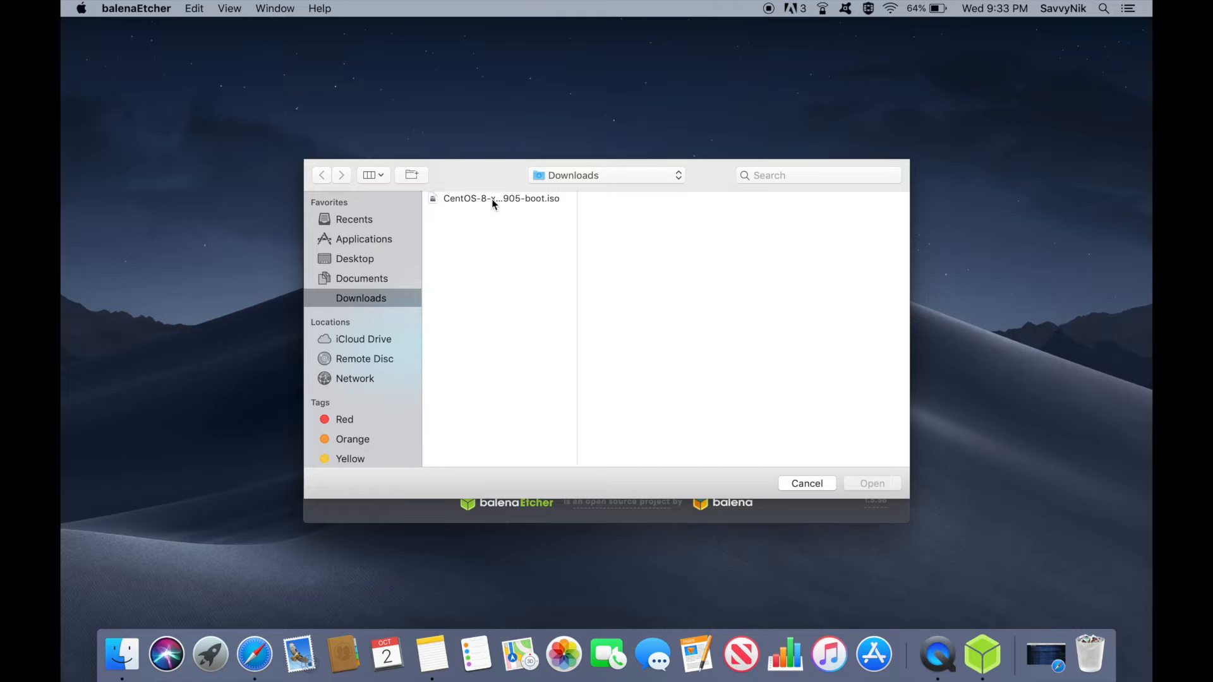
{"action": "double_click", "coordinate": [576, 226]}
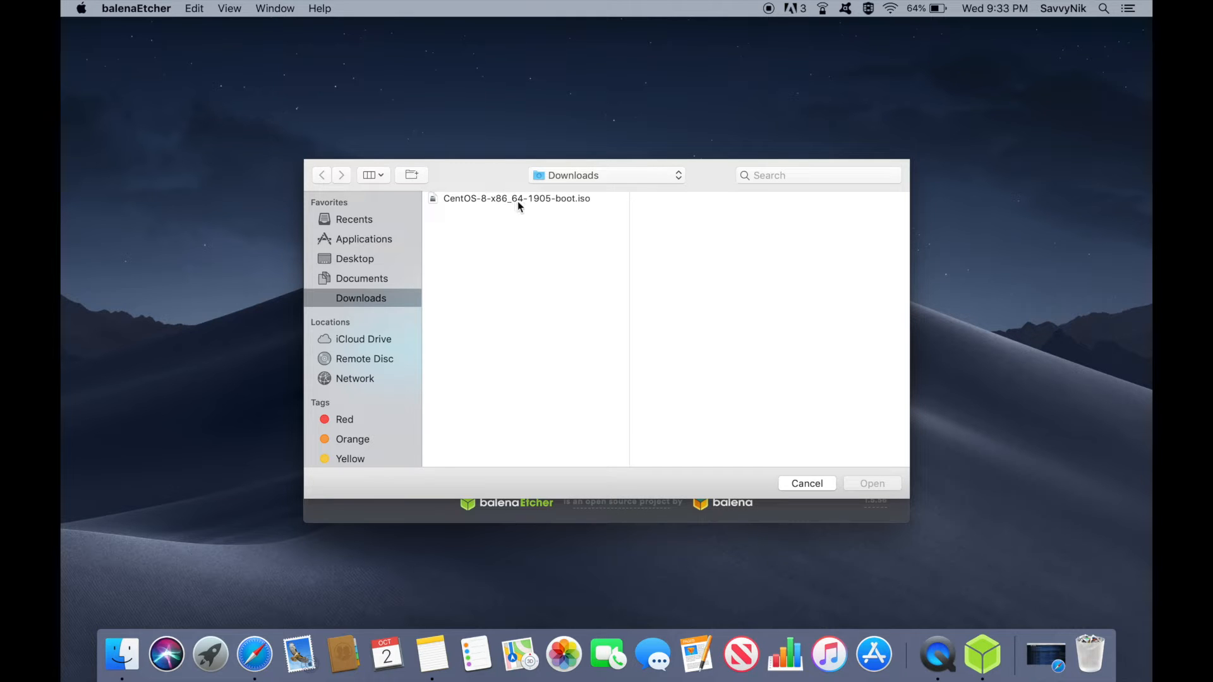
{"action": "left_click", "coordinate": [558, 199]}
{"action": "left_click", "coordinate": [870, 484]}
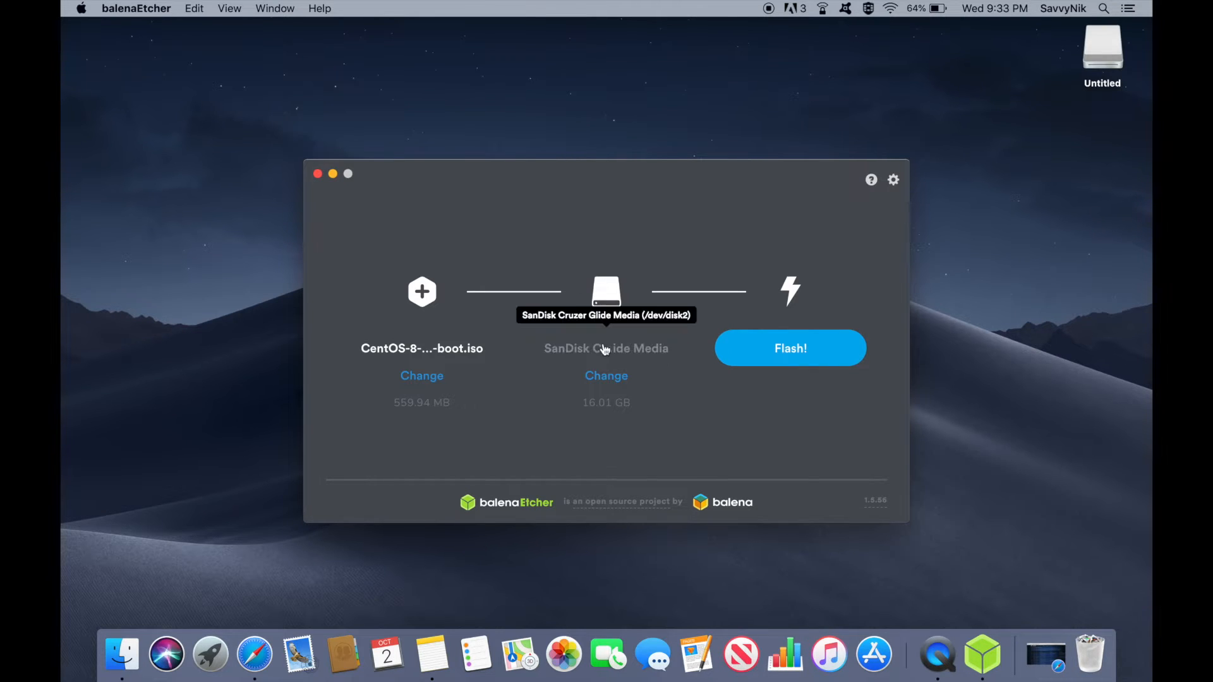
Flash the image to the SanDisk Cruzer Glide drive, authorising with the account password, and eject the drive.
{"action": "left_click", "coordinate": [607, 376]}
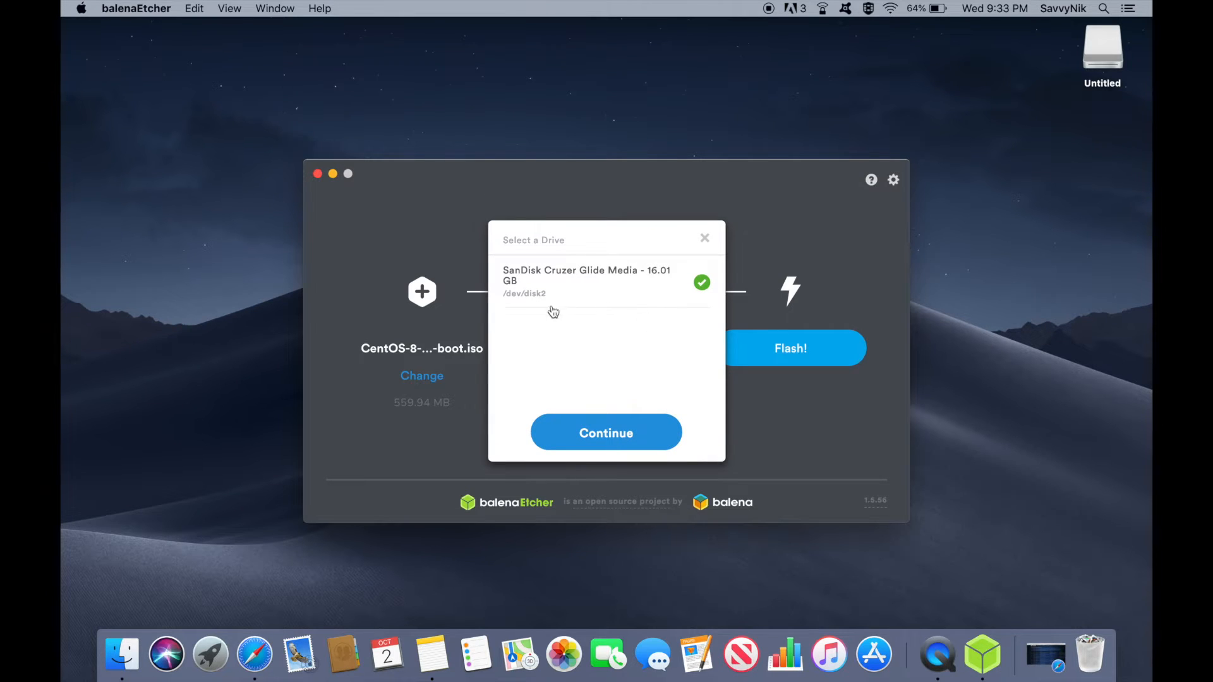
{"action": "left_click", "coordinate": [706, 240]}
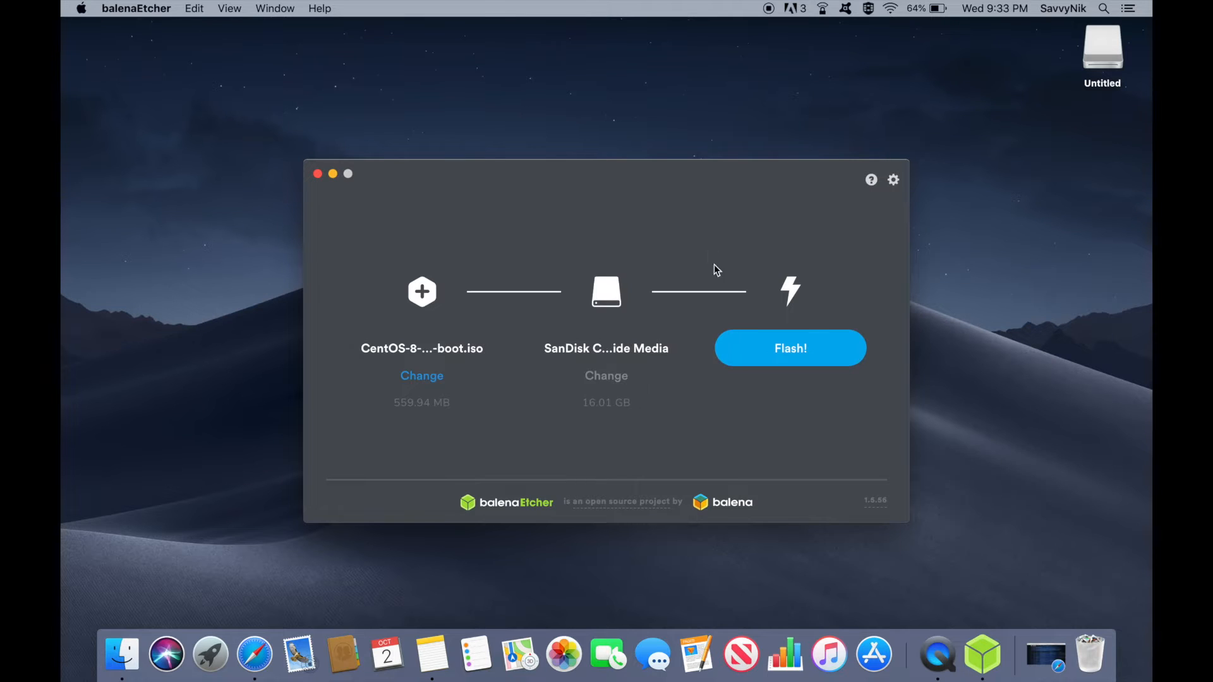
{"action": "left_click", "coordinate": [763, 359]}
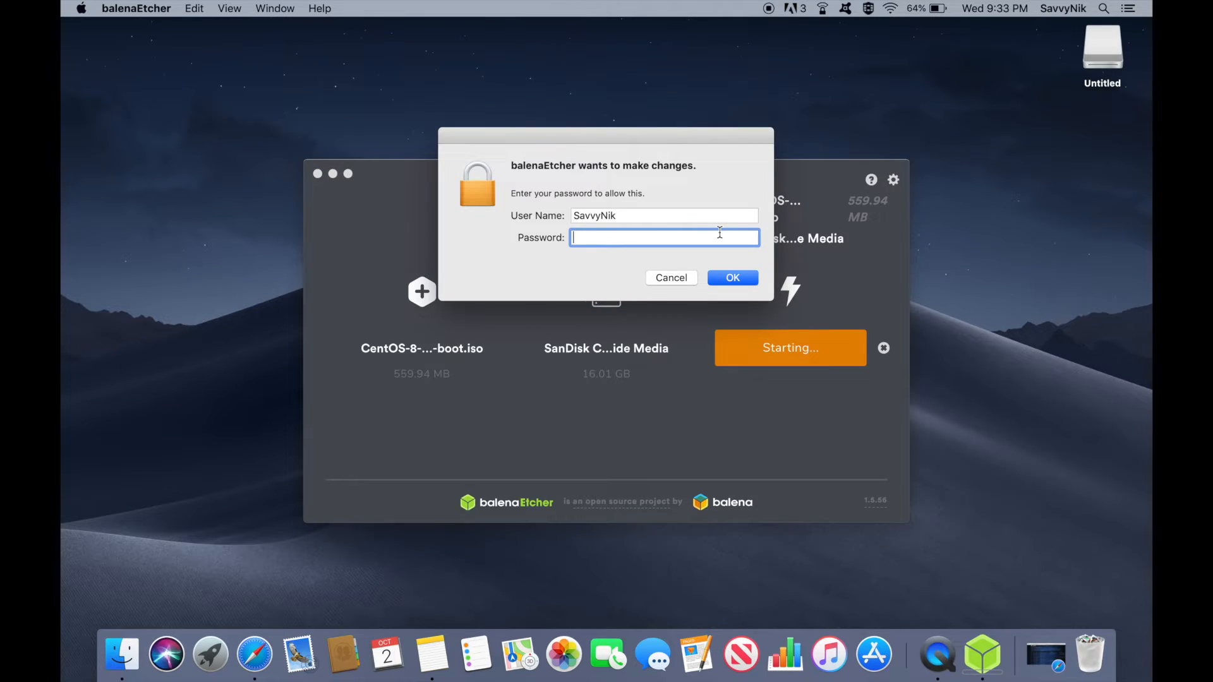
{"action": "type", "text": "•••••••"}
{"action": "key", "text": "Return"}
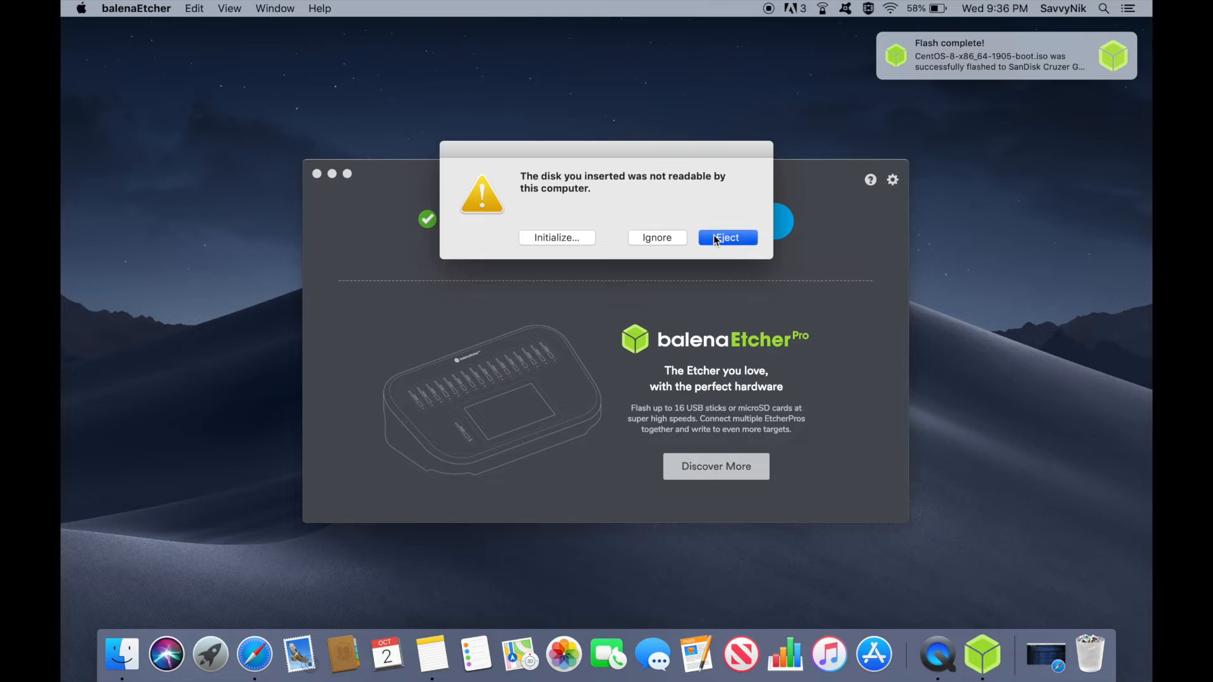
{"action": "left_click", "coordinate": [715, 237]}
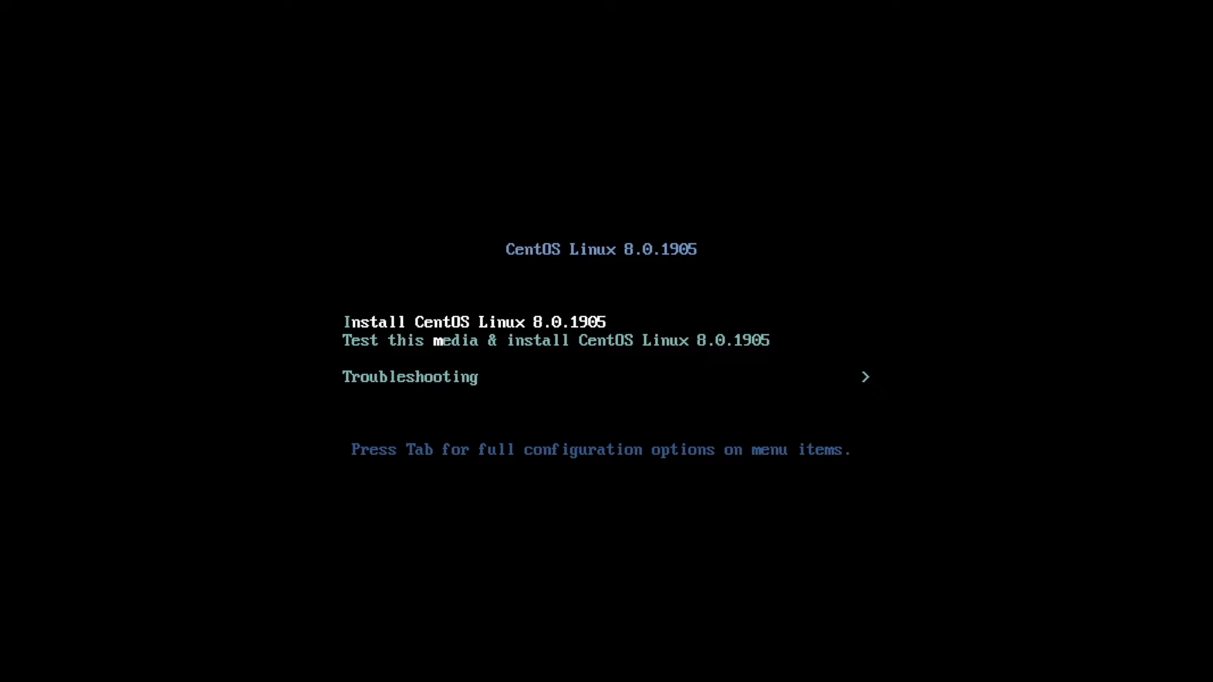
Boot into Install CentOS Linux 8.0.1905 and continue with English (United States) as the installation language.
{"action": "key", "text": "Down"}
{"action": "key", "text": "Up"}
{"action": "key", "text": "Return"}
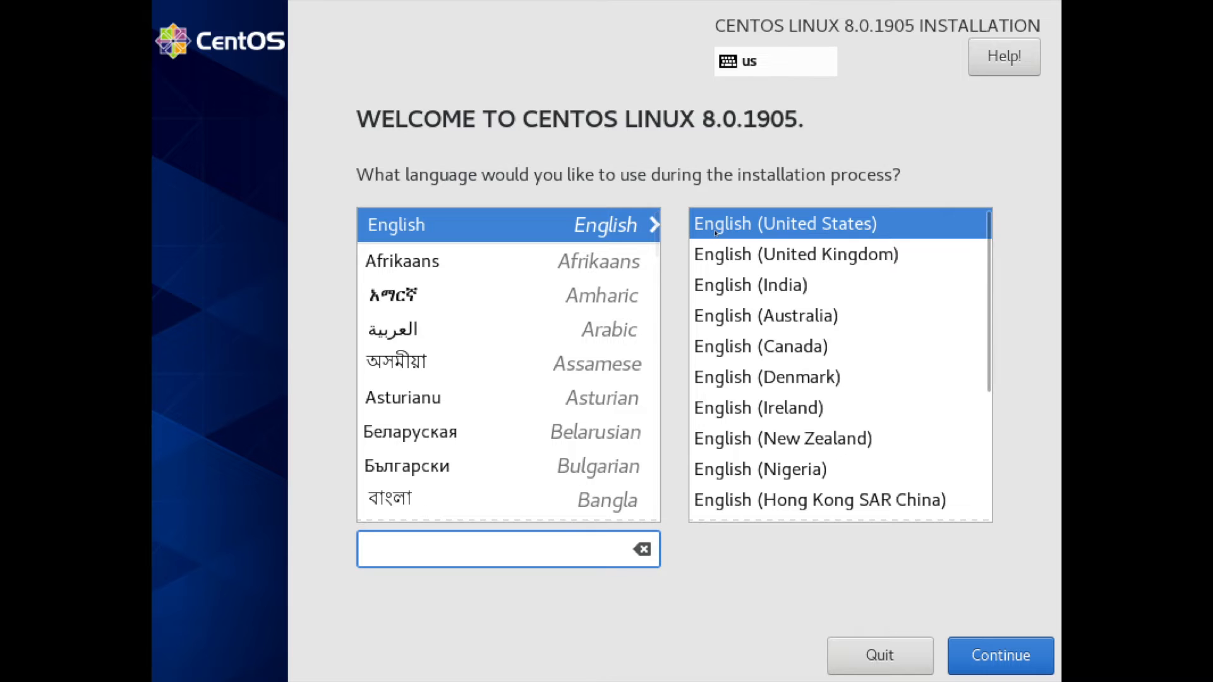
{"action": "left_click", "coordinate": [1034, 660]}
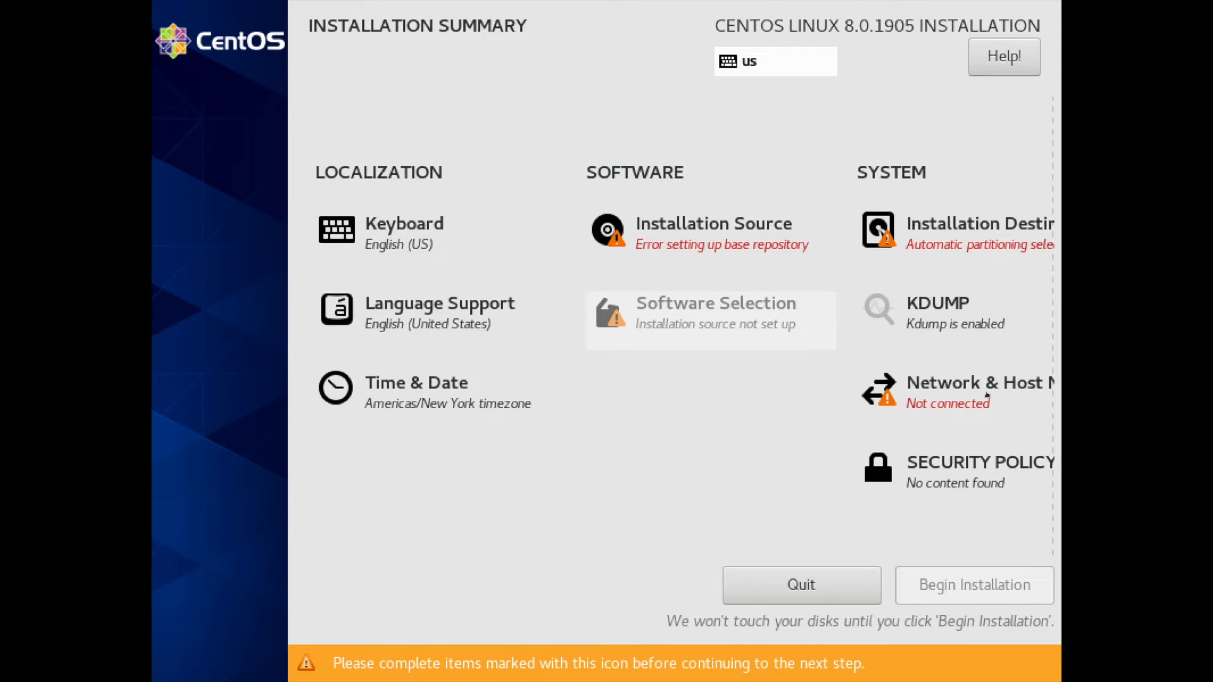
Turn on the Ethernet (enp0s3) connection in the network and host name settings and return to the installation summary.
{"action": "left_click", "coordinate": [985, 395]}
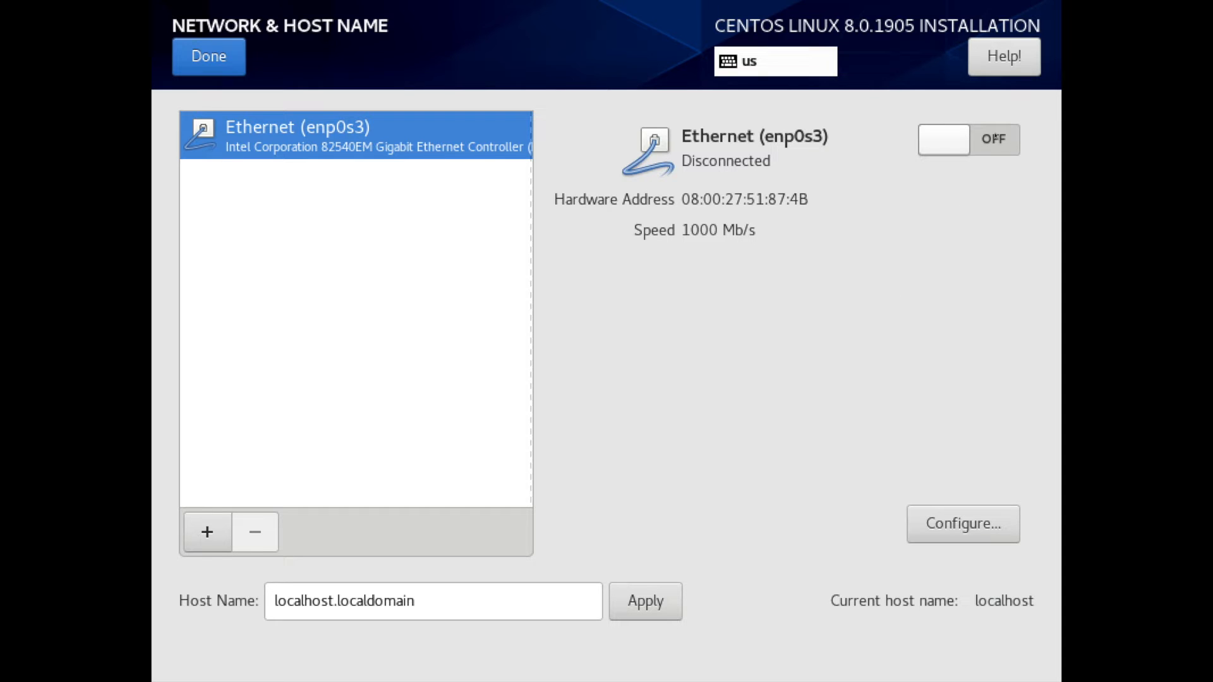
{"action": "left_click", "coordinate": [994, 139]}
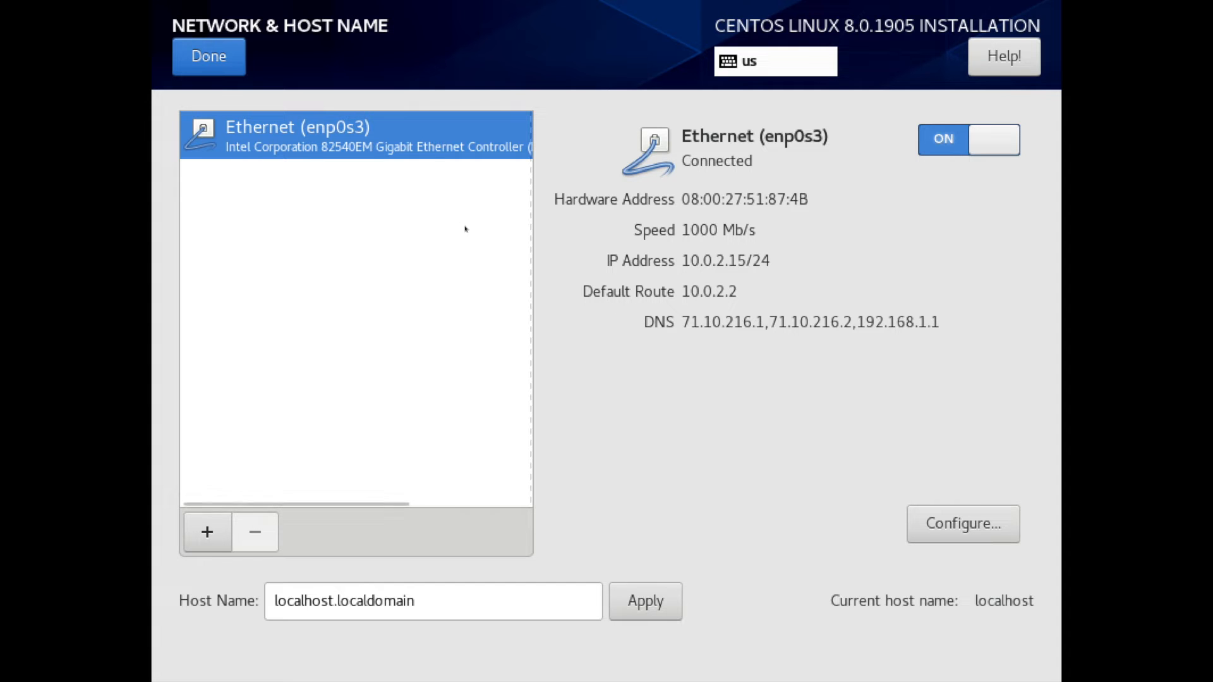
{"action": "left_click", "coordinate": [212, 56]}
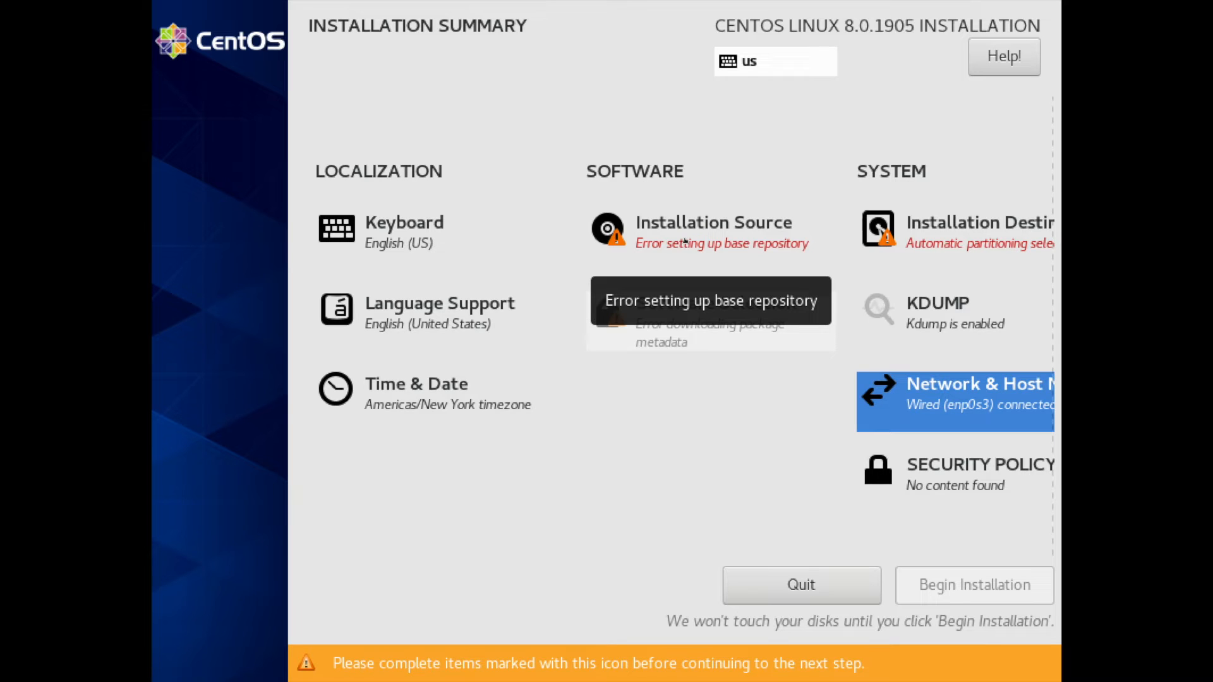
{"action": "left_click", "coordinate": [684, 242]}
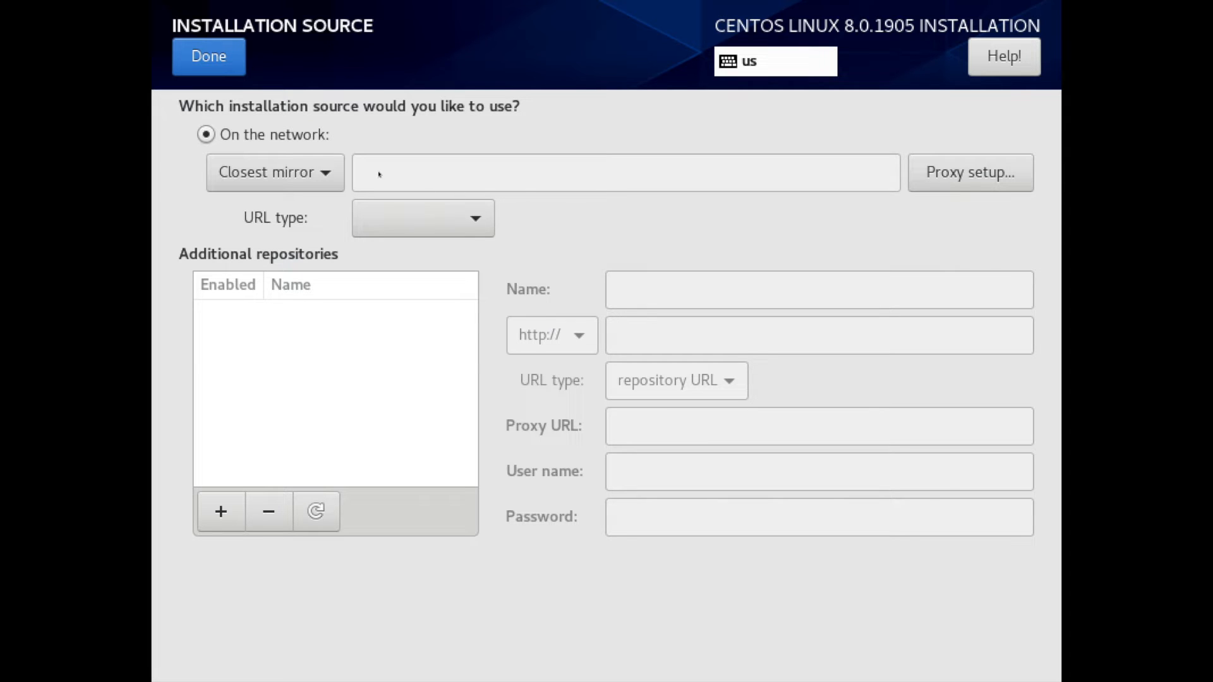
{"action": "left_click", "coordinate": [276, 173]}
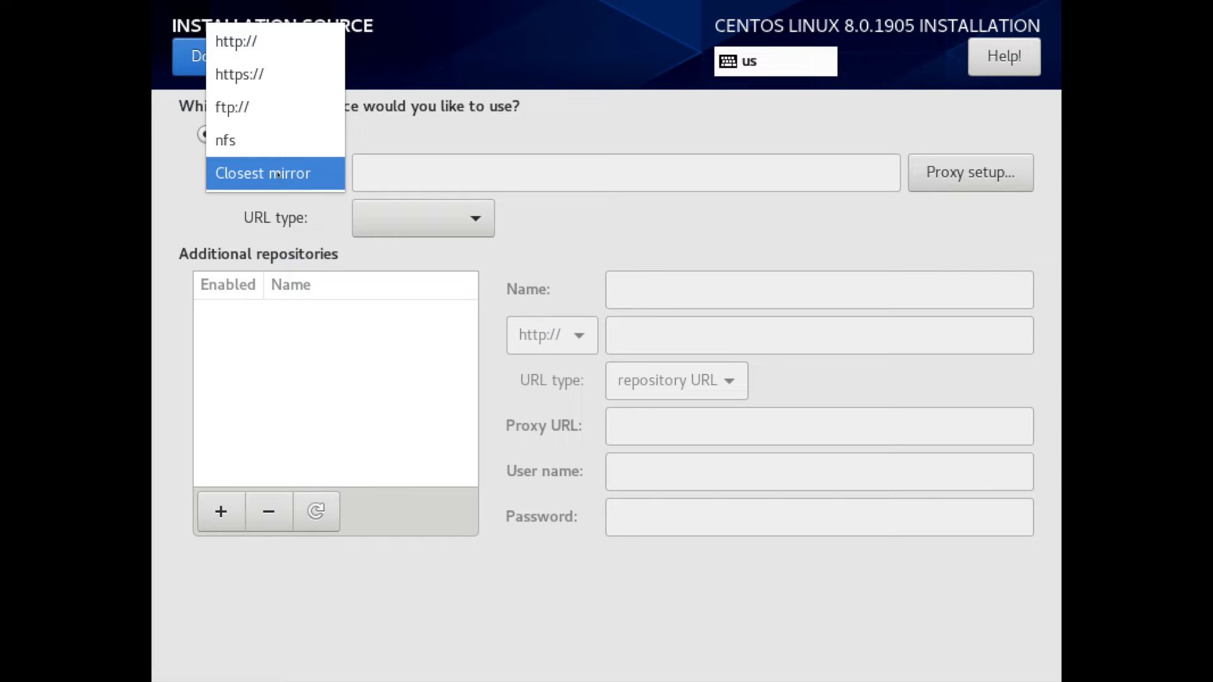
{"action": "left_click", "coordinate": [299, 56]}
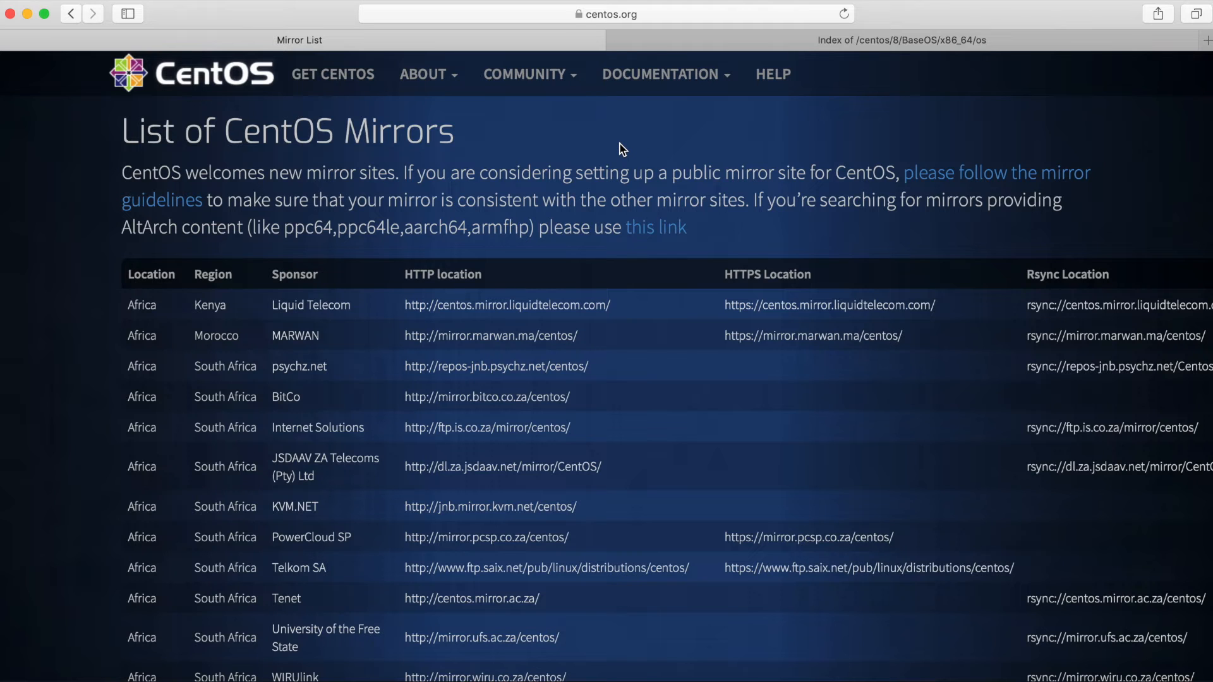
Examine the CentOS mirror list page, its web address and the listed HTTP mirror locations.
{"action": "left_click", "coordinate": [631, 16]}
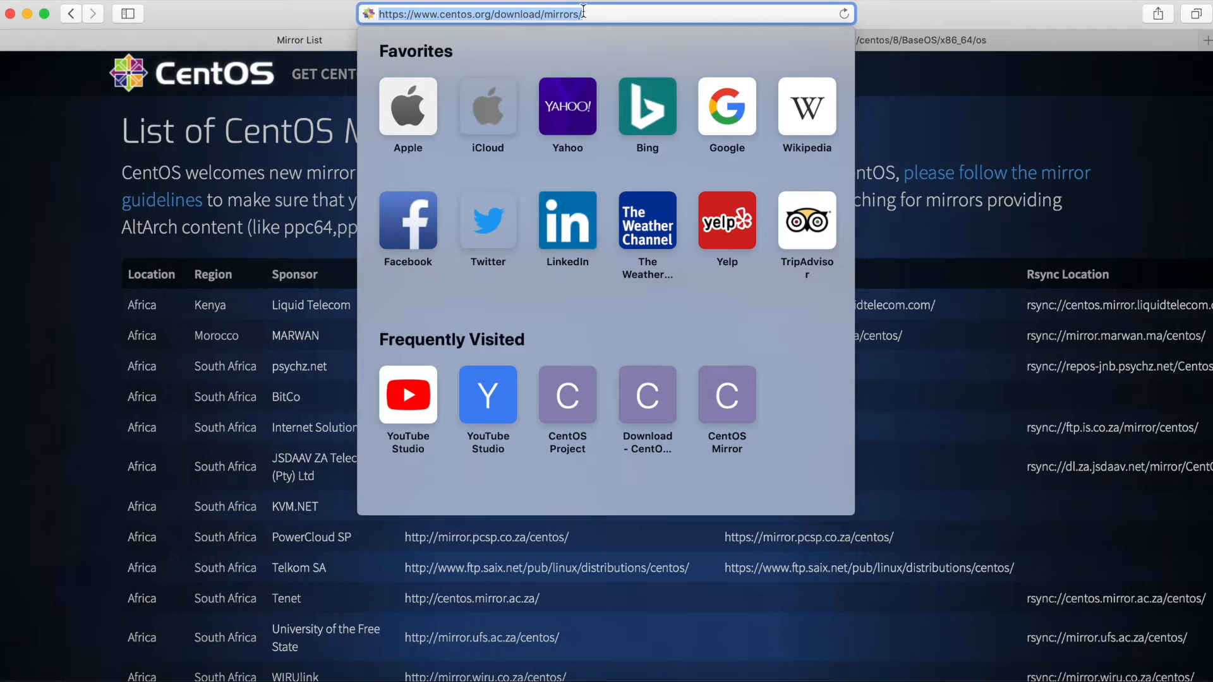
{"action": "left_click", "coordinate": [32, 204]}
{"action": "scroll", "coordinate": [393, 199], "scroll_direction": "down", "scroll_amount": 10}
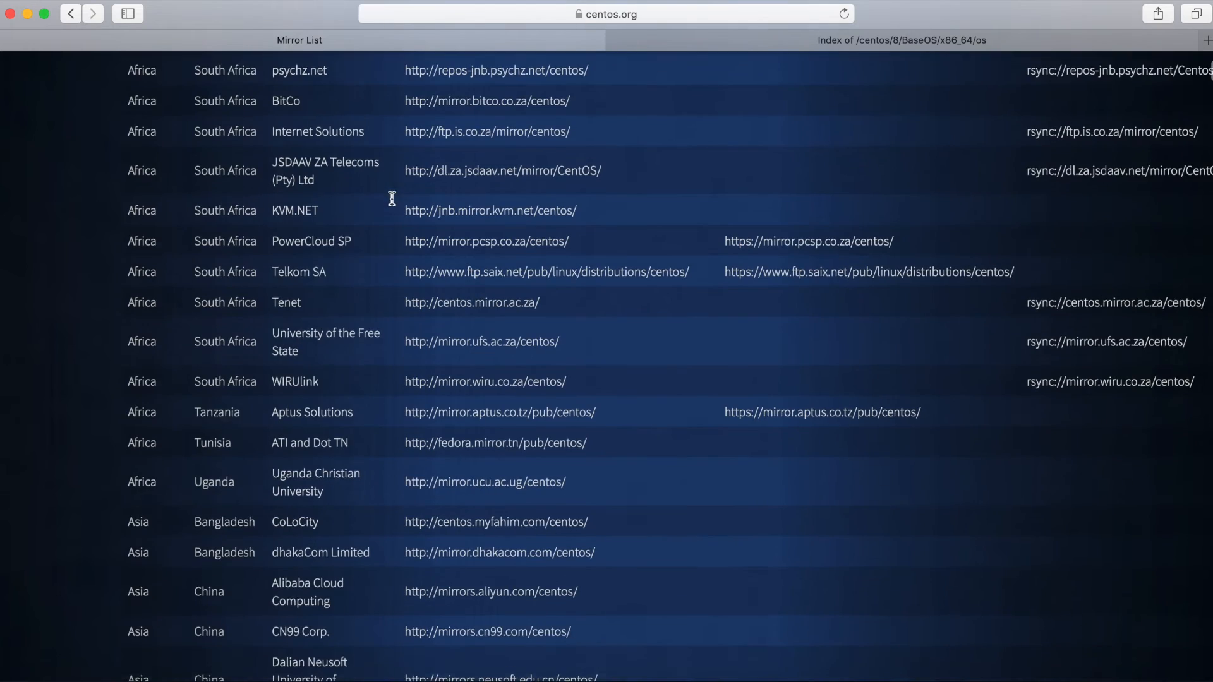
{"action": "scroll", "coordinate": [392, 204], "scroll_direction": "down", "scroll_amount": 15}
{"action": "scroll", "coordinate": [392, 204], "scroll_direction": "up", "scroll_amount": 18}
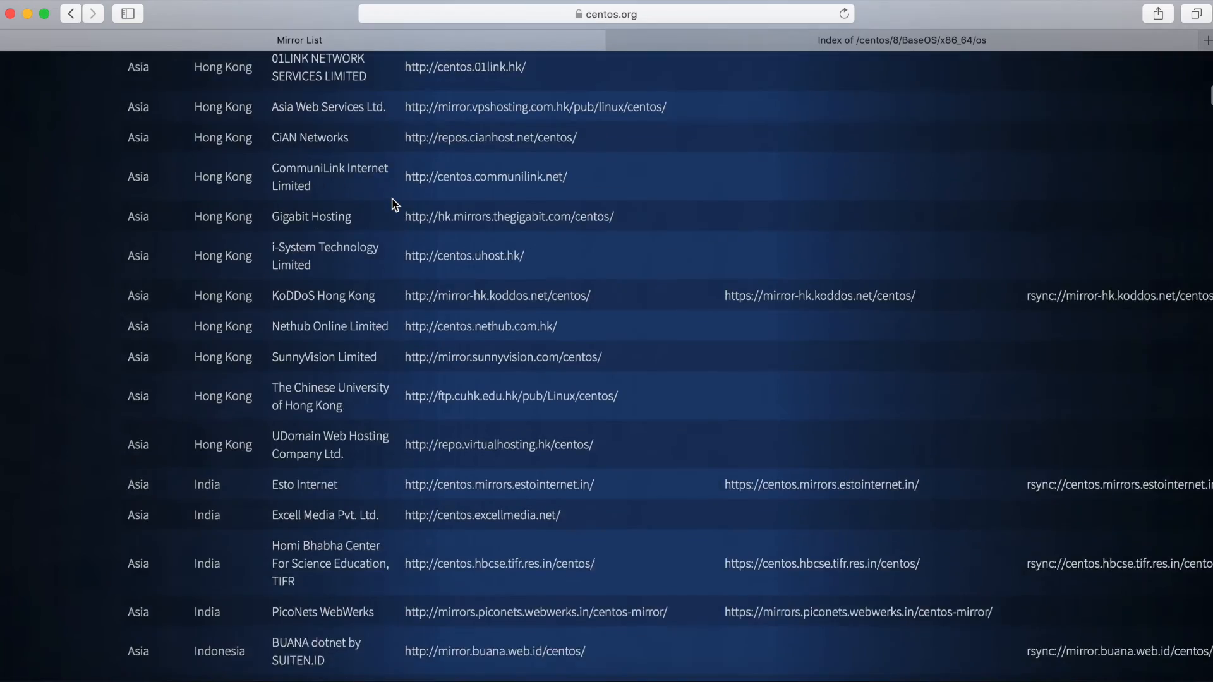
{"action": "scroll", "coordinate": [392, 204], "scroll_direction": "up", "scroll_amount": 6}
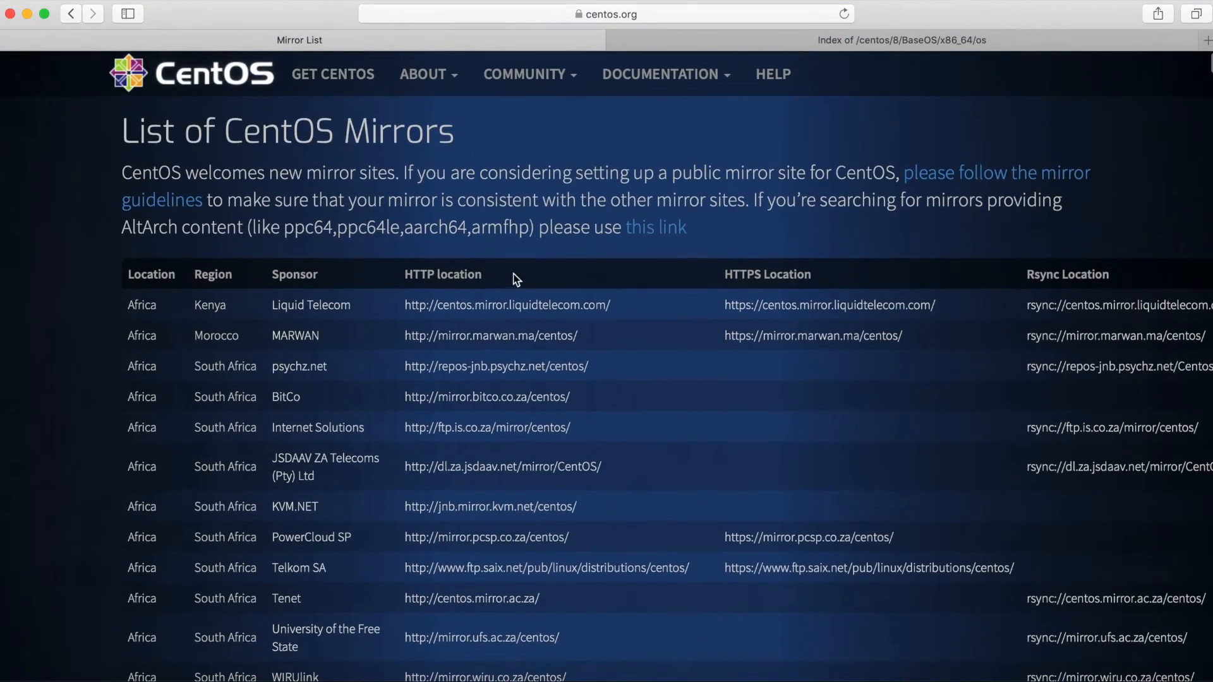
Go to the mirror.centos.org BaseOS listing and shorten its address to open the centos root directory.
{"action": "key", "text": "ctrl+Tab"}
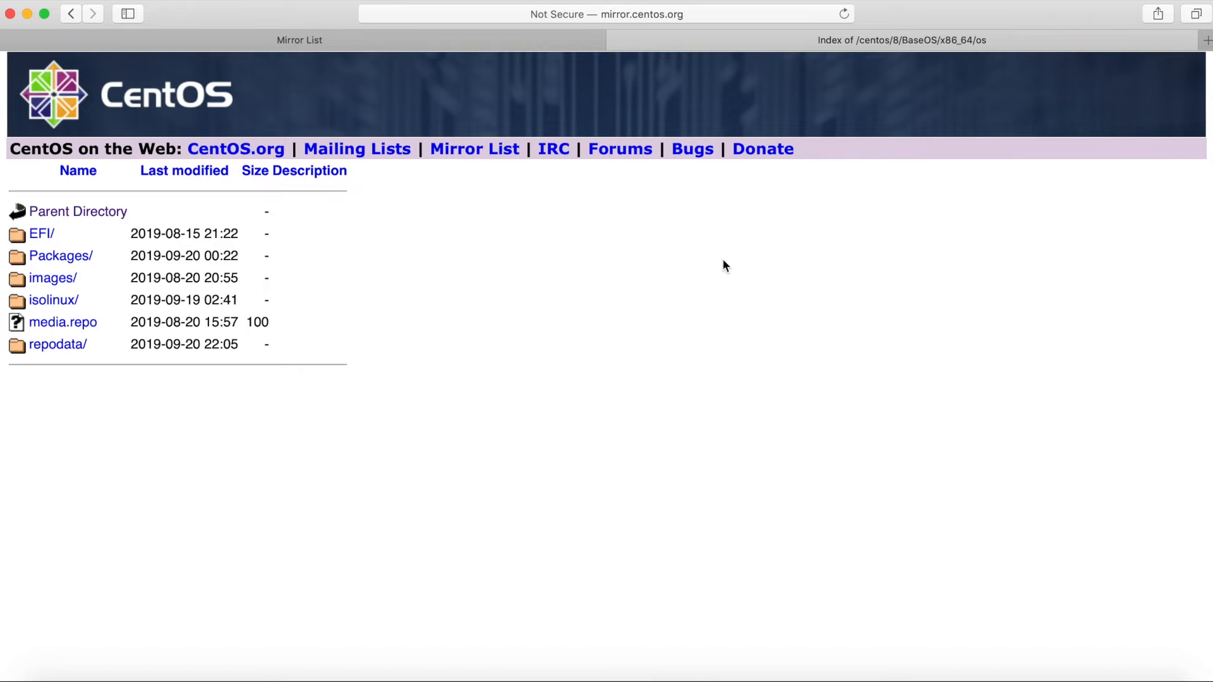
{"action": "left_click", "coordinate": [690, 14]}
{"action": "left_click", "coordinate": [639, 14]}
{"action": "left_click_drag", "start_coordinate": [499, 14], "coordinate": [630, 14]}
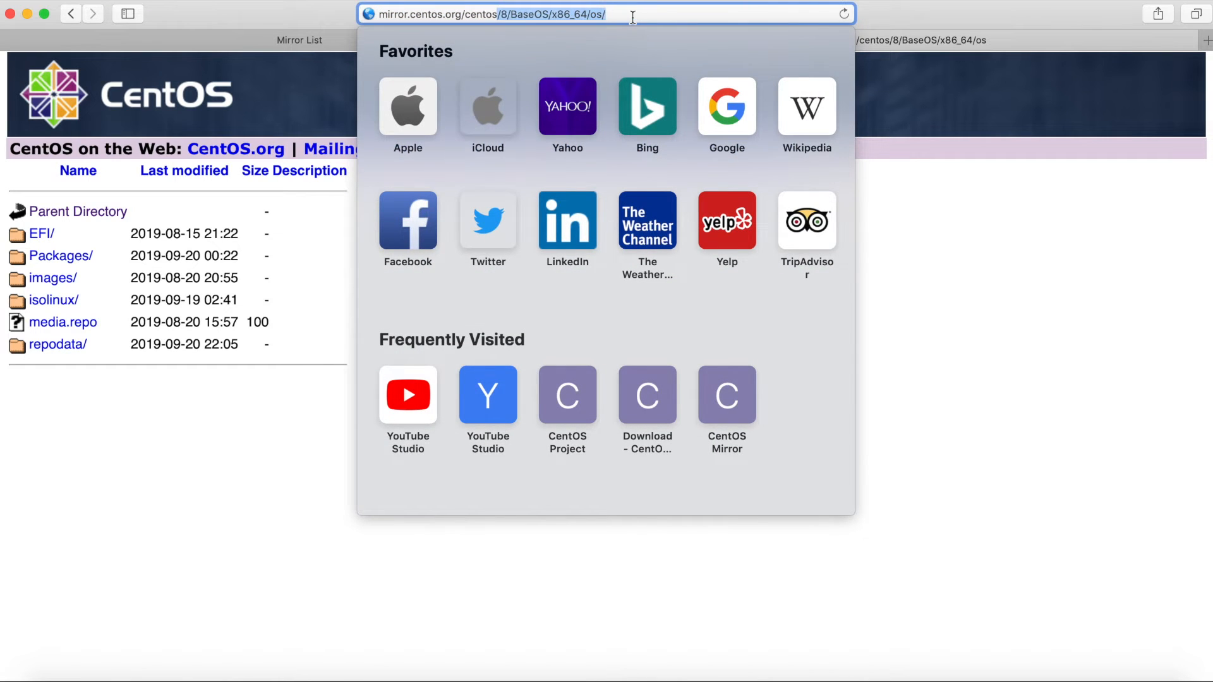
{"action": "key", "text": "BackSpace"}
{"action": "key", "text": "Return"}
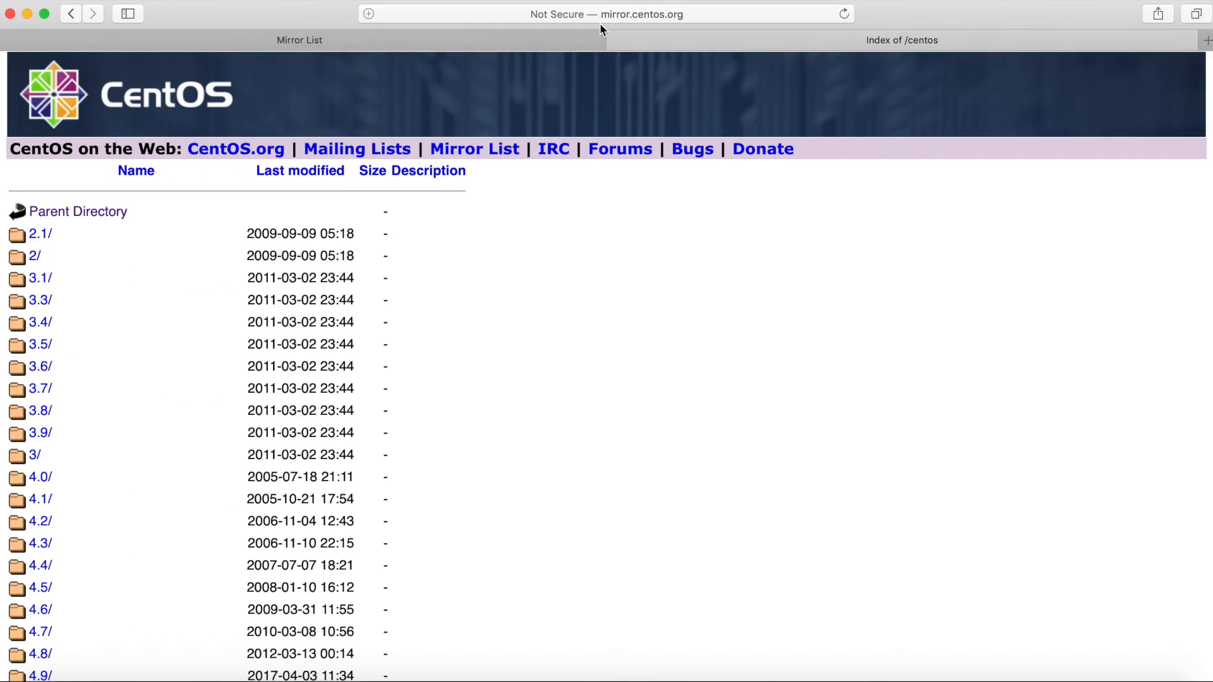
Browse the CentOS mirror's root listing down to the 8/BaseOS/x86_64/os directory.
{"action": "left_click", "coordinate": [641, 14]}
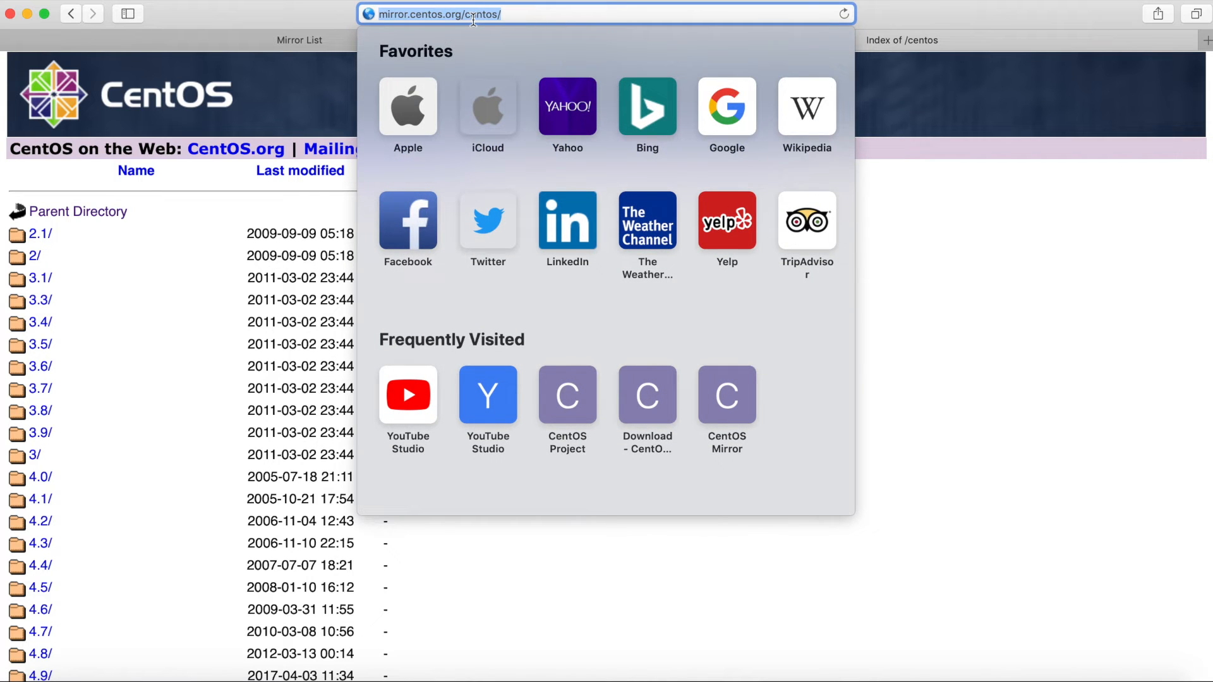
{"action": "left_click", "coordinate": [982, 324]}
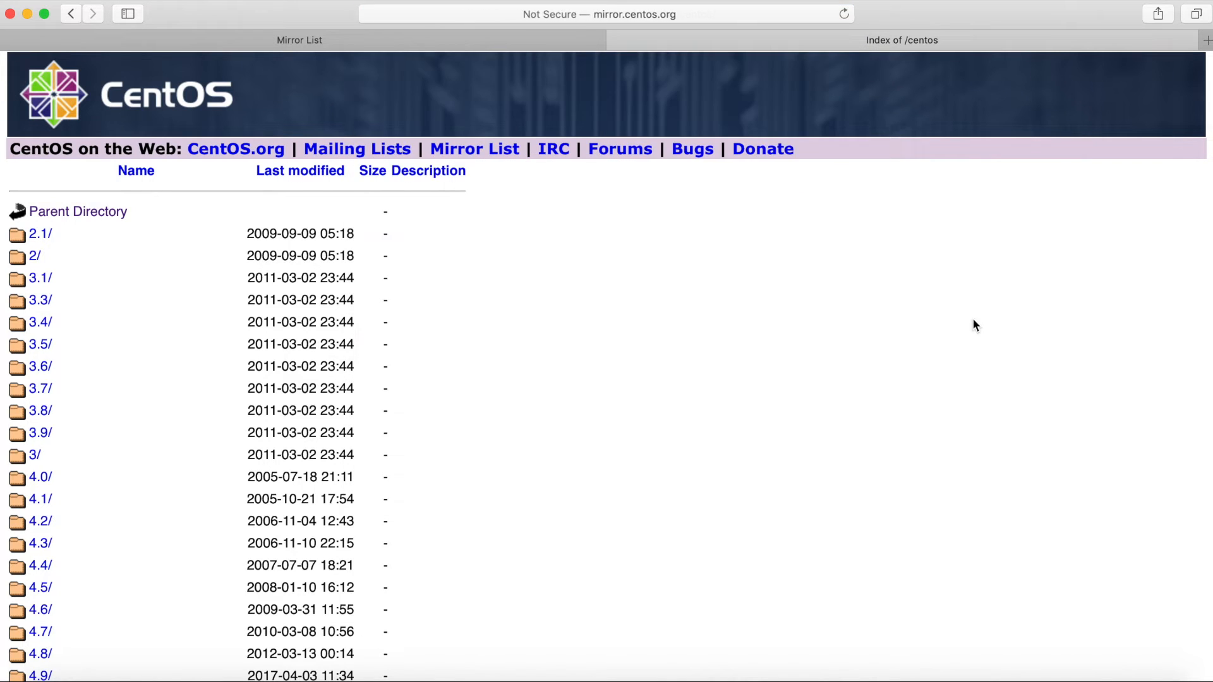
{"action": "scroll", "coordinate": [328, 373], "scroll_direction": "down", "scroll_amount": 3}
{"action": "scroll", "coordinate": [328, 373], "scroll_direction": "up", "scroll_amount": 3}
{"action": "scroll", "coordinate": [328, 373], "scroll_direction": "down", "scroll_amount": 10}
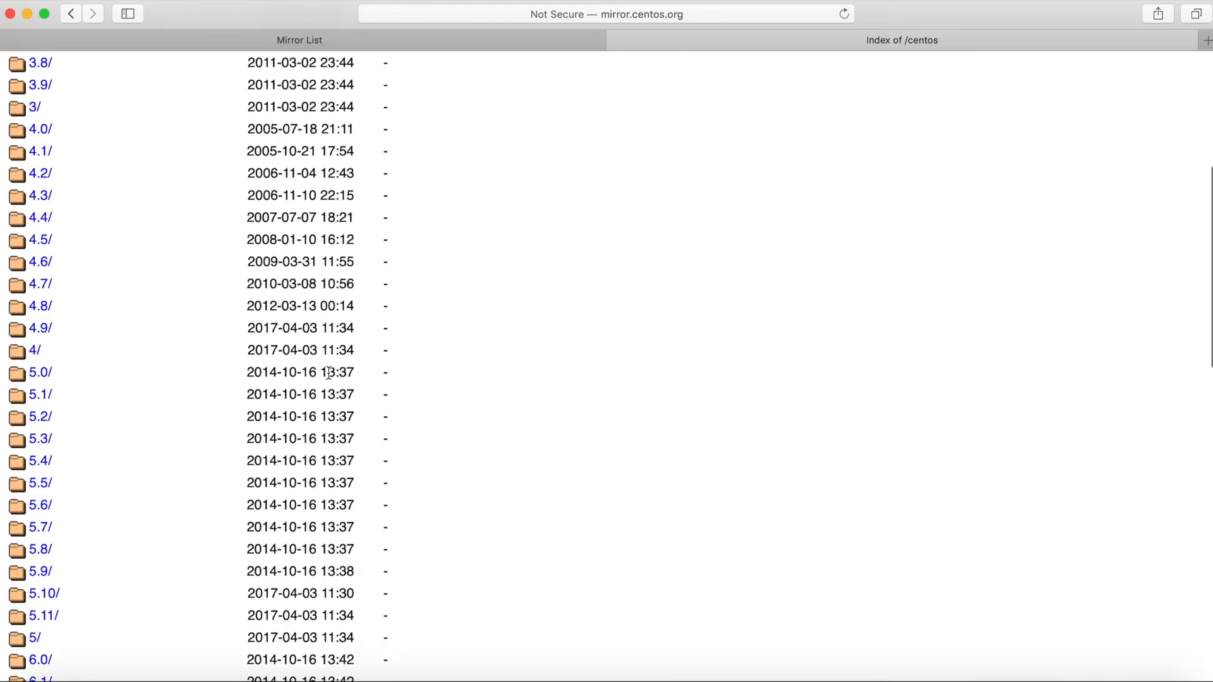
{"action": "scroll", "coordinate": [329, 374], "scroll_direction": "down", "scroll_amount": 10}
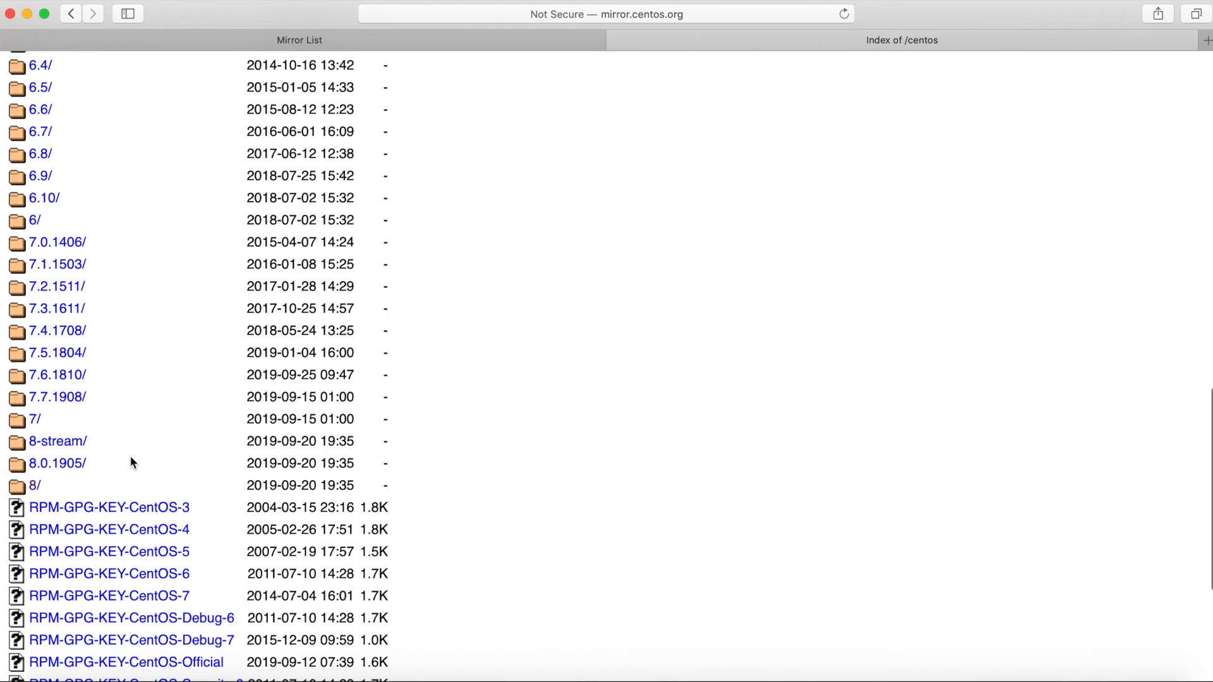
{"action": "left_click", "coordinate": [34, 485]}
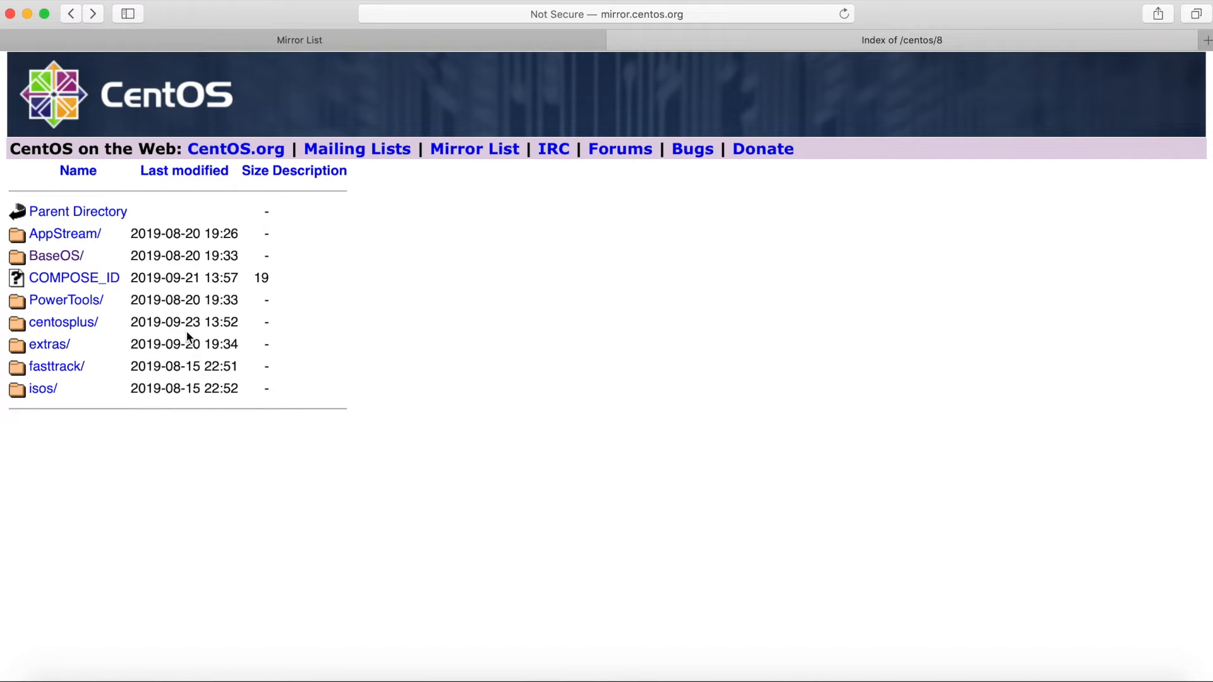
{"action": "left_click", "coordinate": [80, 257]}
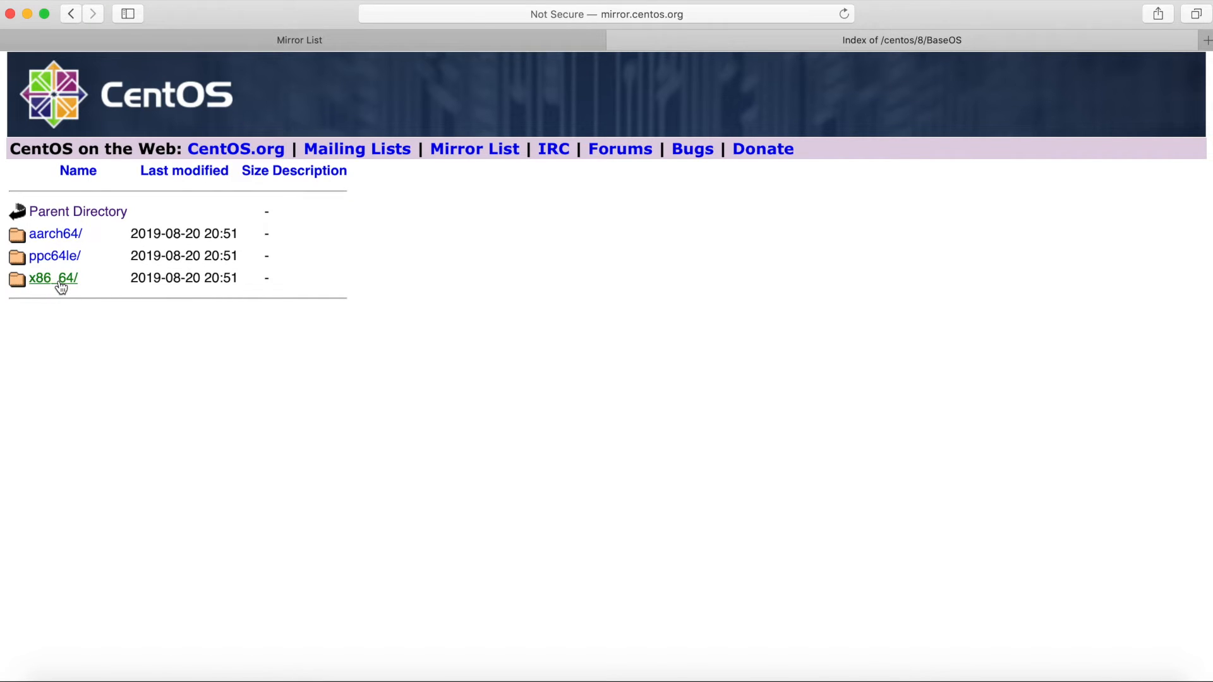
{"action": "left_click", "coordinate": [60, 281]}
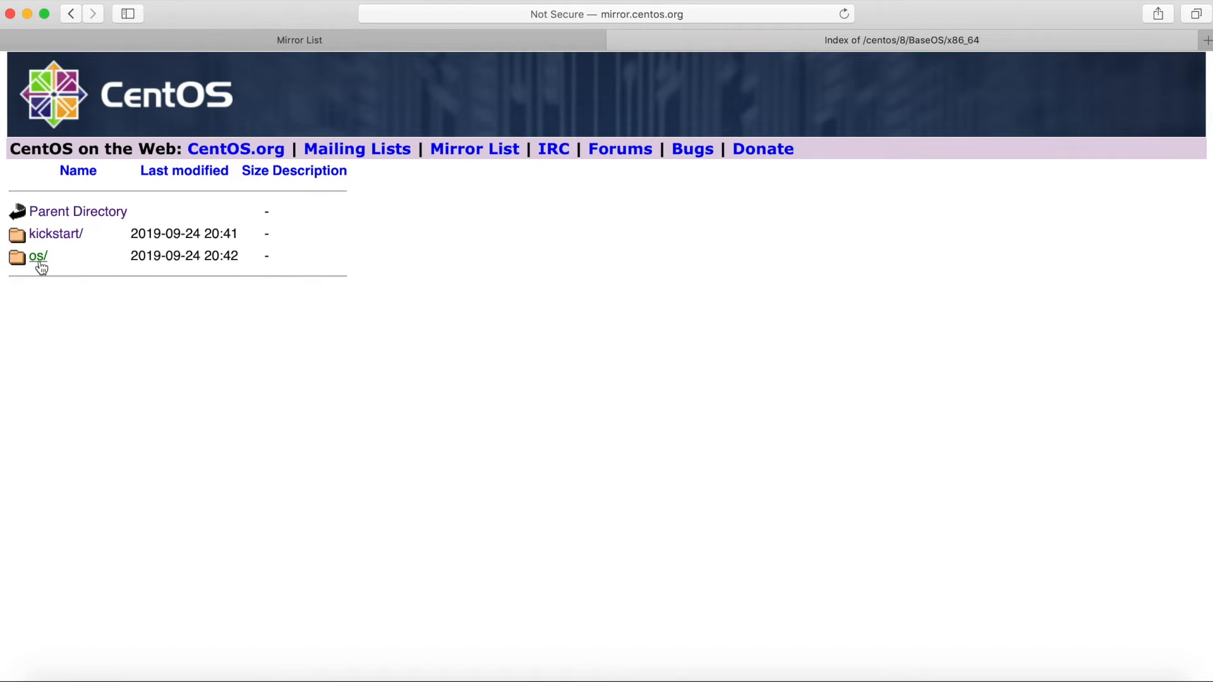
{"action": "left_click", "coordinate": [39, 258]}
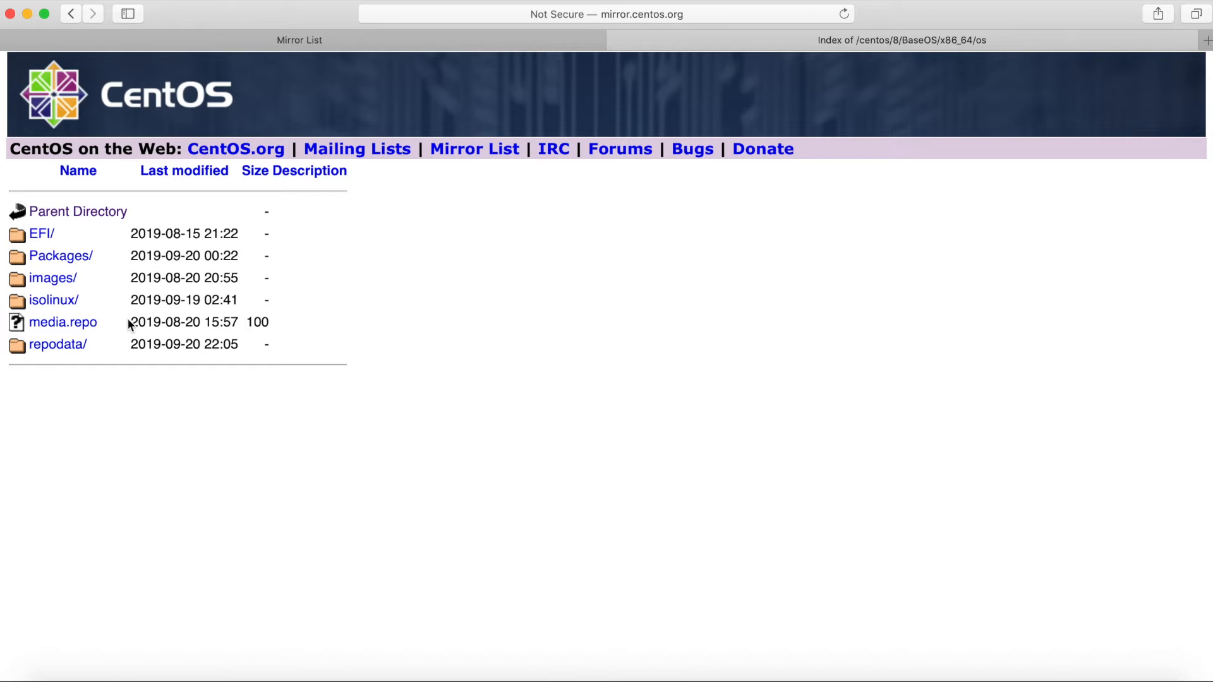
Copy the full web address of the opened os directory for use as the installation source.
{"action": "left_click", "coordinate": [636, 12]}
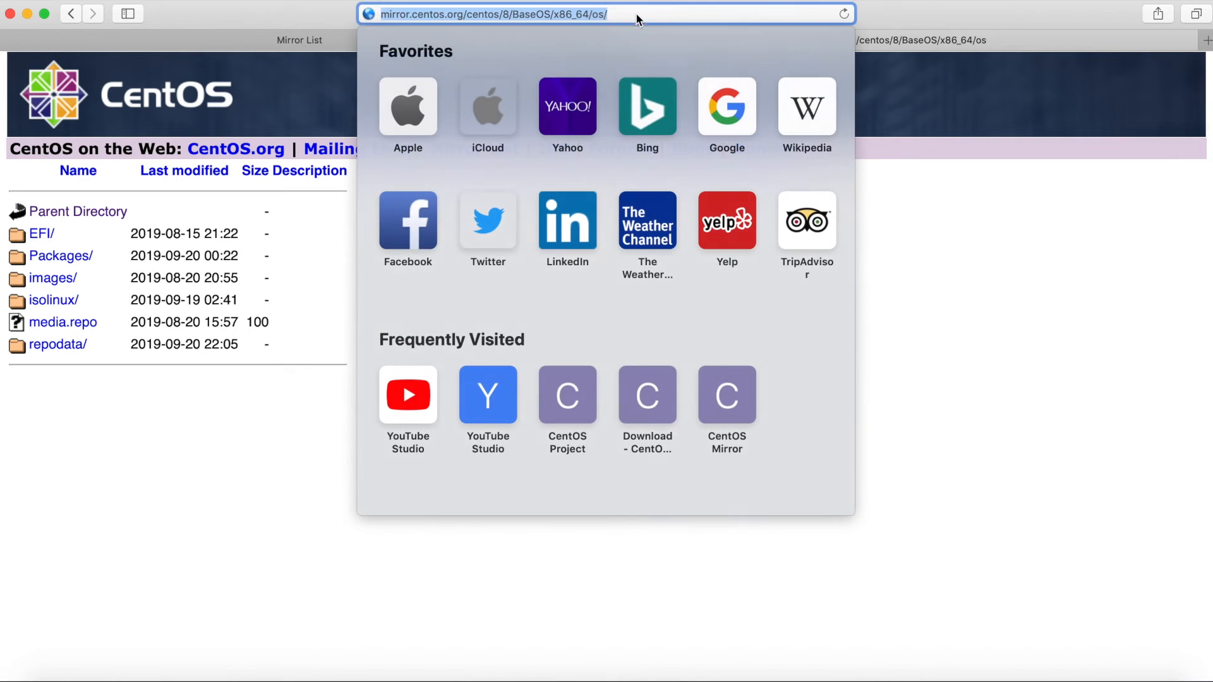
{"action": "right_click", "coordinate": [593, 13]}
{"action": "left_click", "coordinate": [628, 38]}
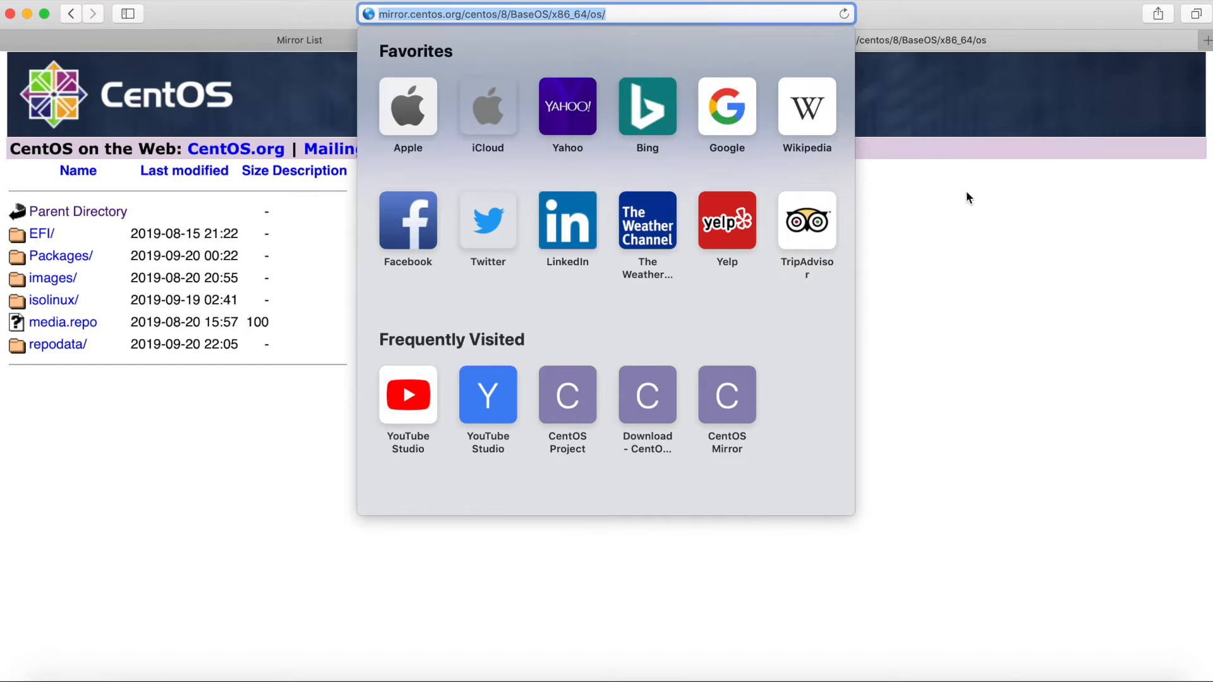
{"action": "left_click", "coordinate": [970, 209]}
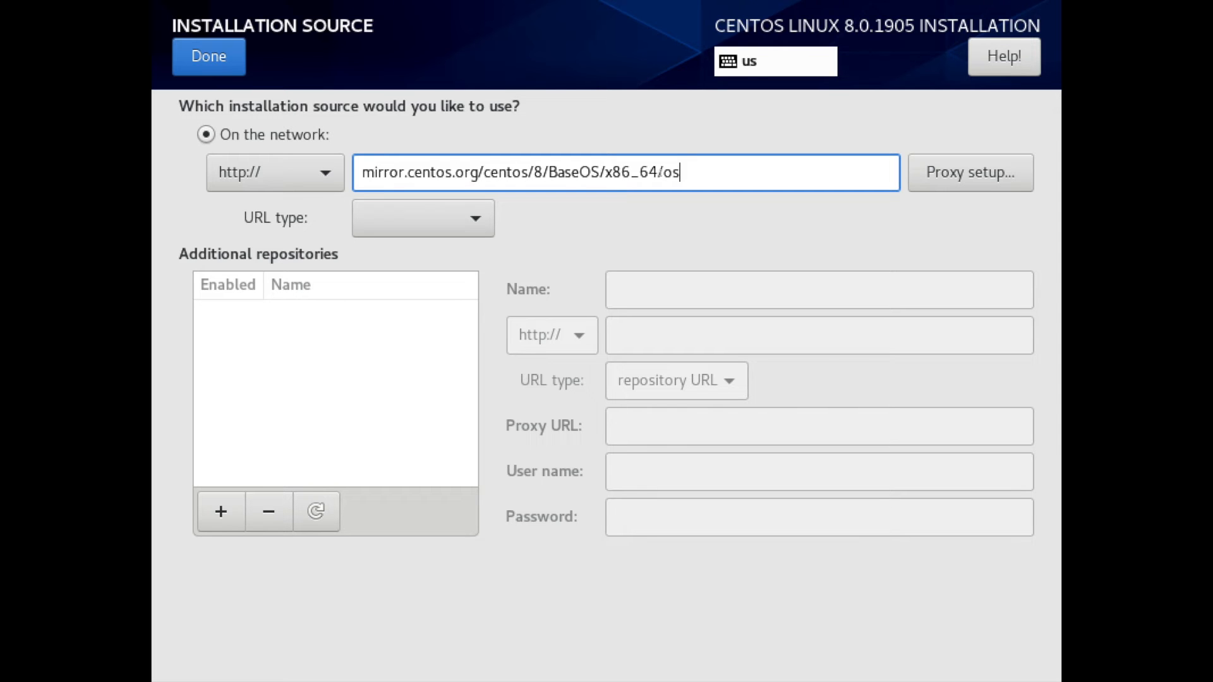
Set the URL type of the mirror.centos.org/centos/8/BaseOS/x86_64/os source to repository URL and apply the installation source.
{"action": "left_click", "coordinate": [469, 220]}
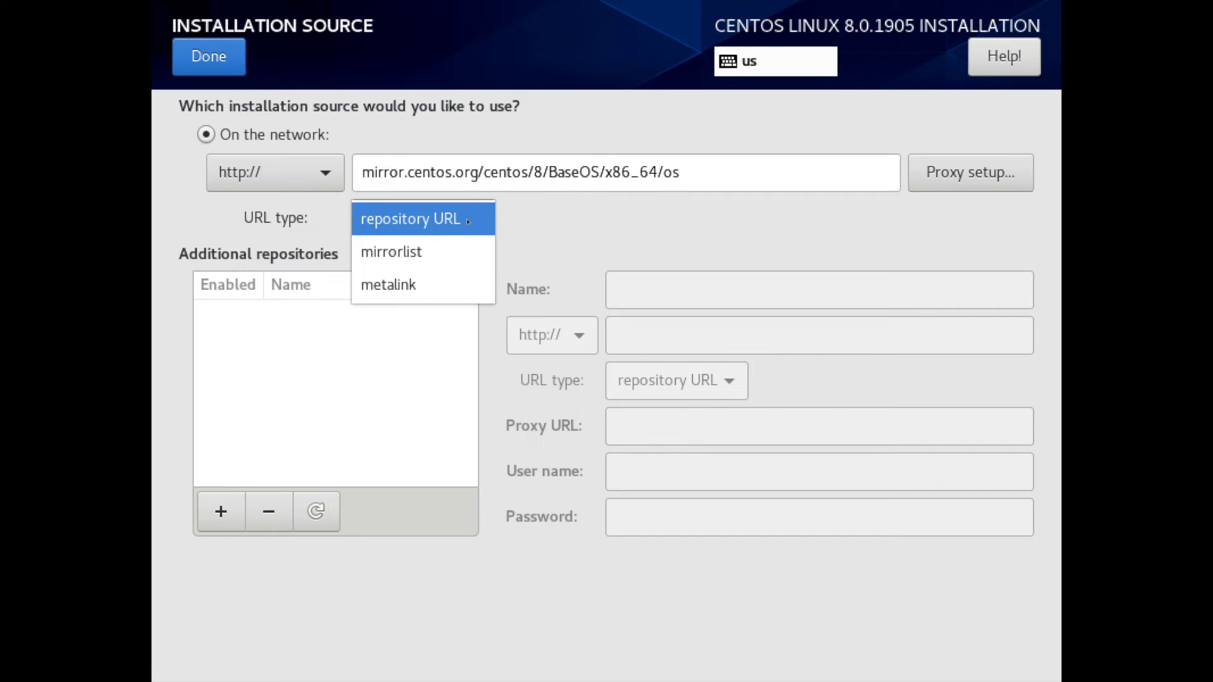
{"action": "left_click", "coordinate": [468, 221]}
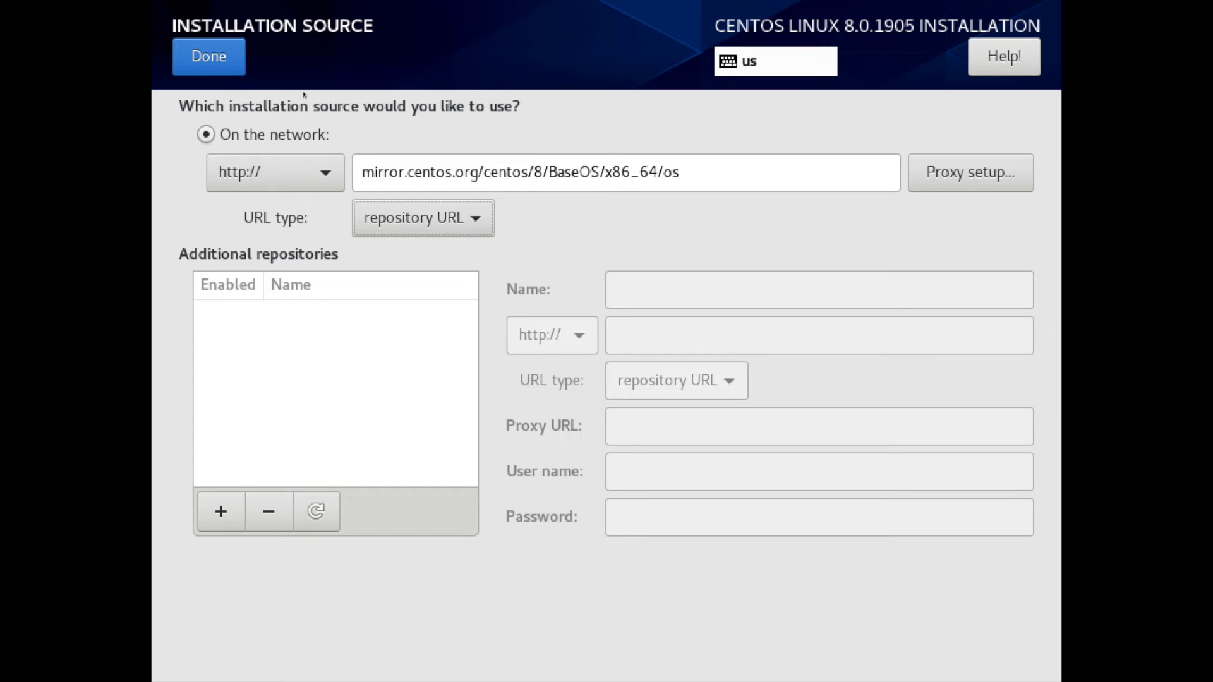
{"action": "left_click", "coordinate": [196, 55]}
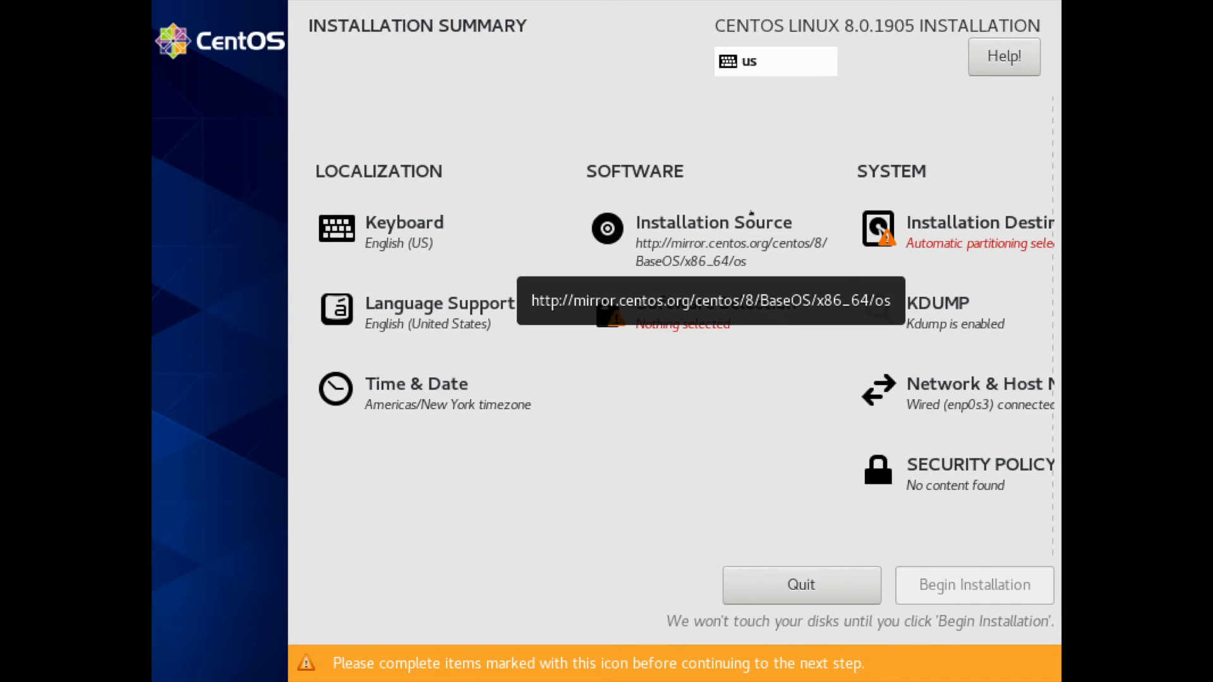
Confirm the ATA VBOX HARDDISK as the installation destination with automatic storage configuration.
{"action": "left_click", "coordinate": [951, 240]}
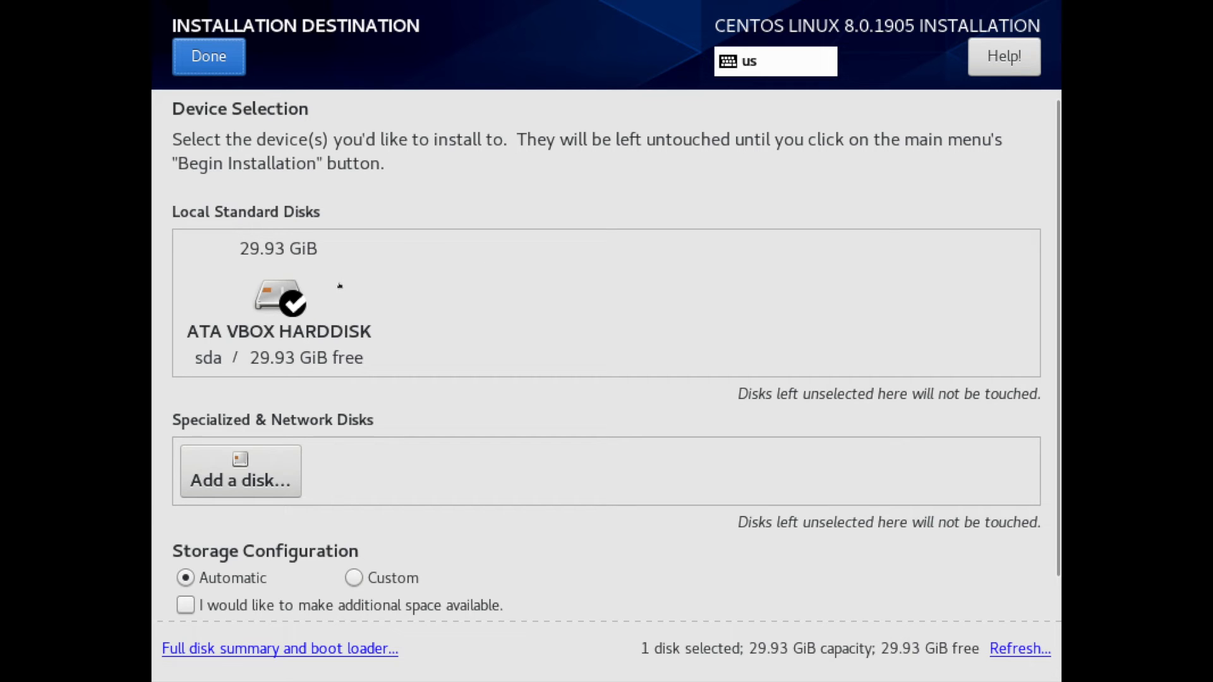
{"action": "left_click", "coordinate": [275, 293]}
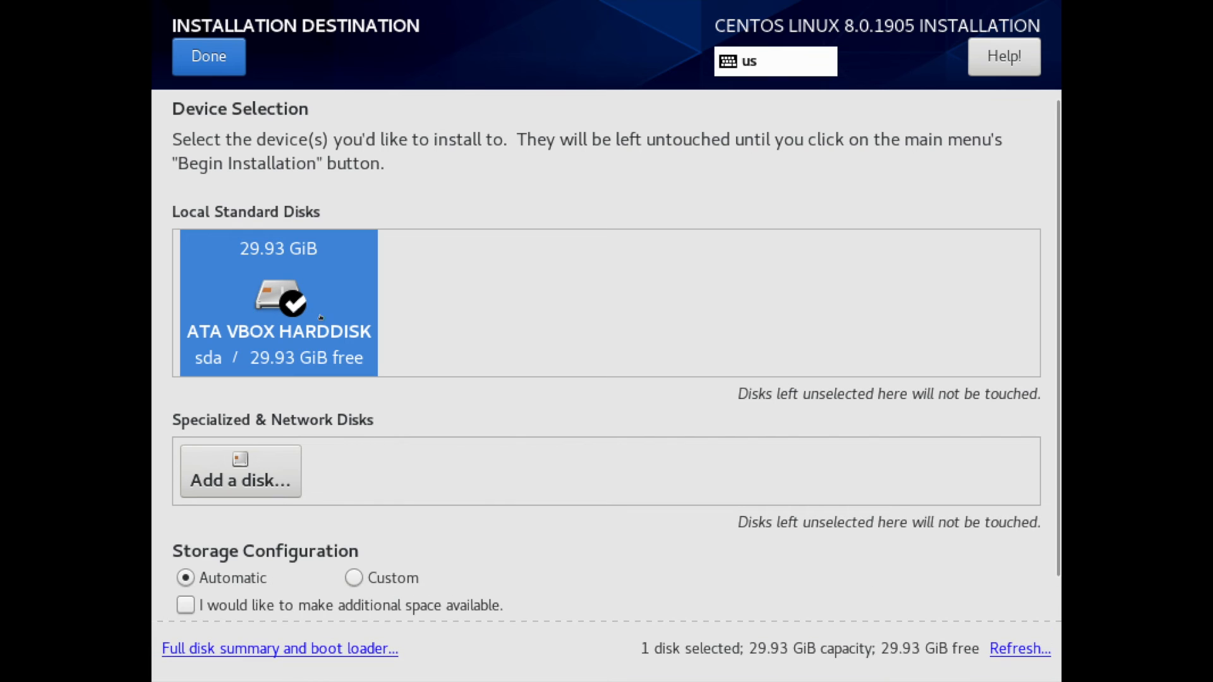
{"action": "left_click", "coordinate": [210, 59]}
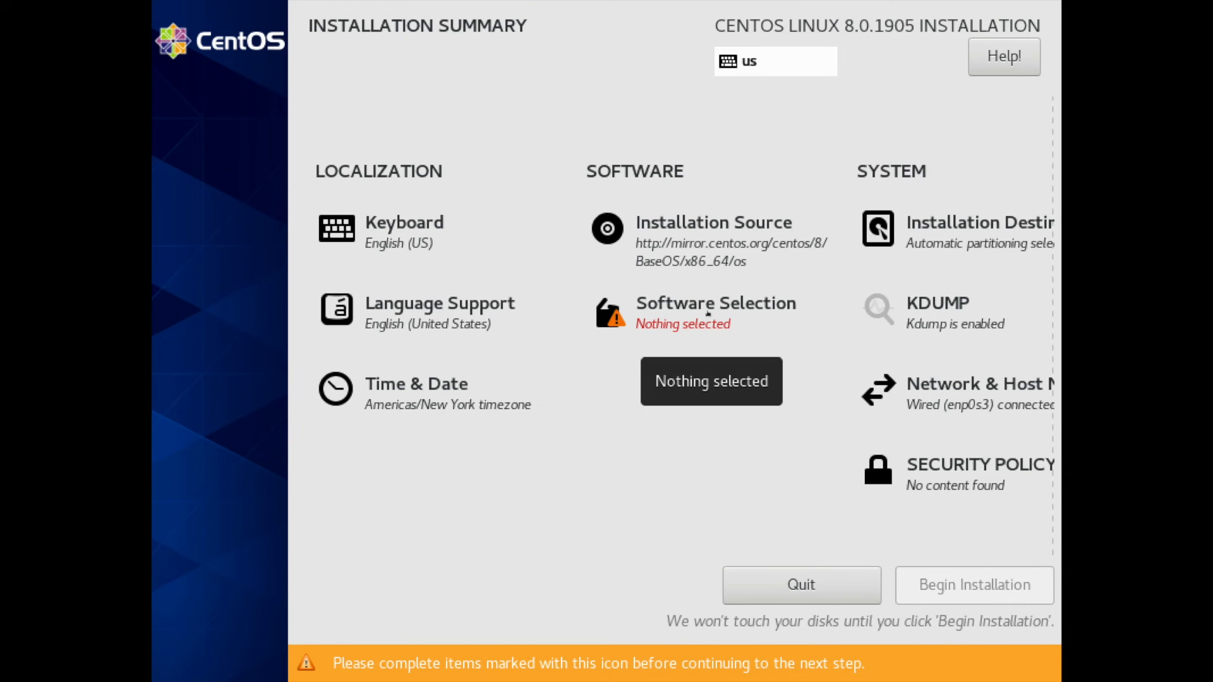
Review the software add-ons, accept Server with GUI as the base environment without add-ons, and begin the installation.
{"action": "left_click", "coordinate": [708, 313]}
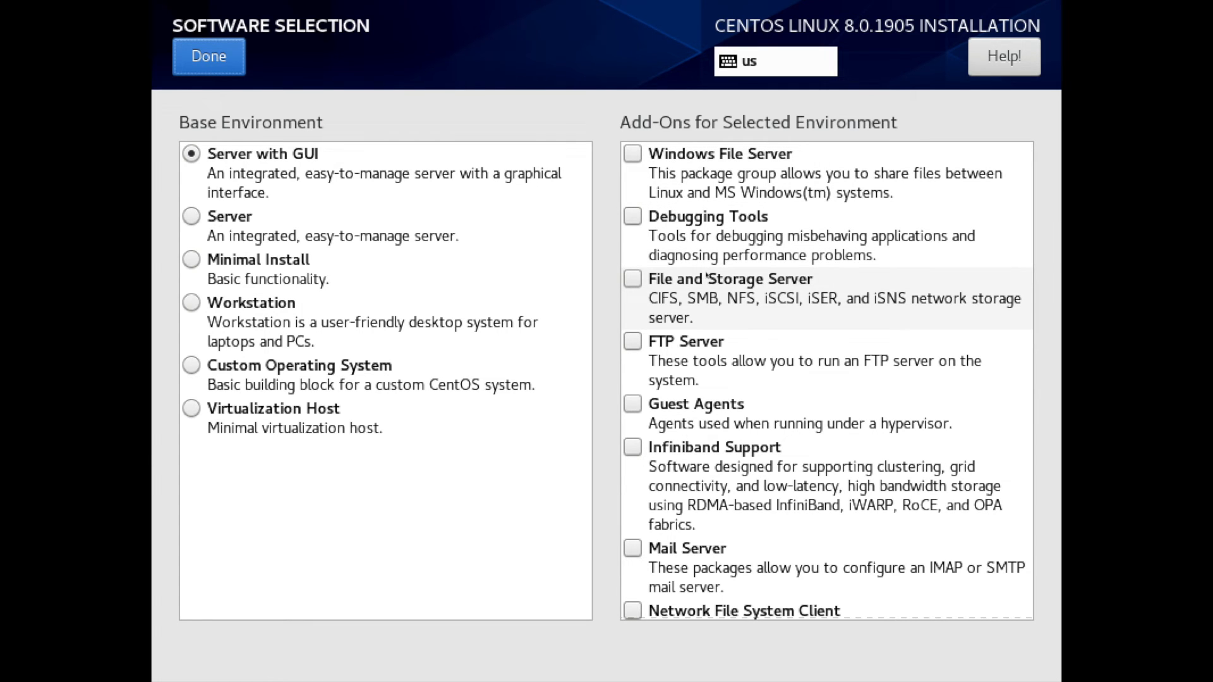
{"action": "scroll", "coordinate": [706, 276], "scroll_direction": "down", "scroll_amount": 15}
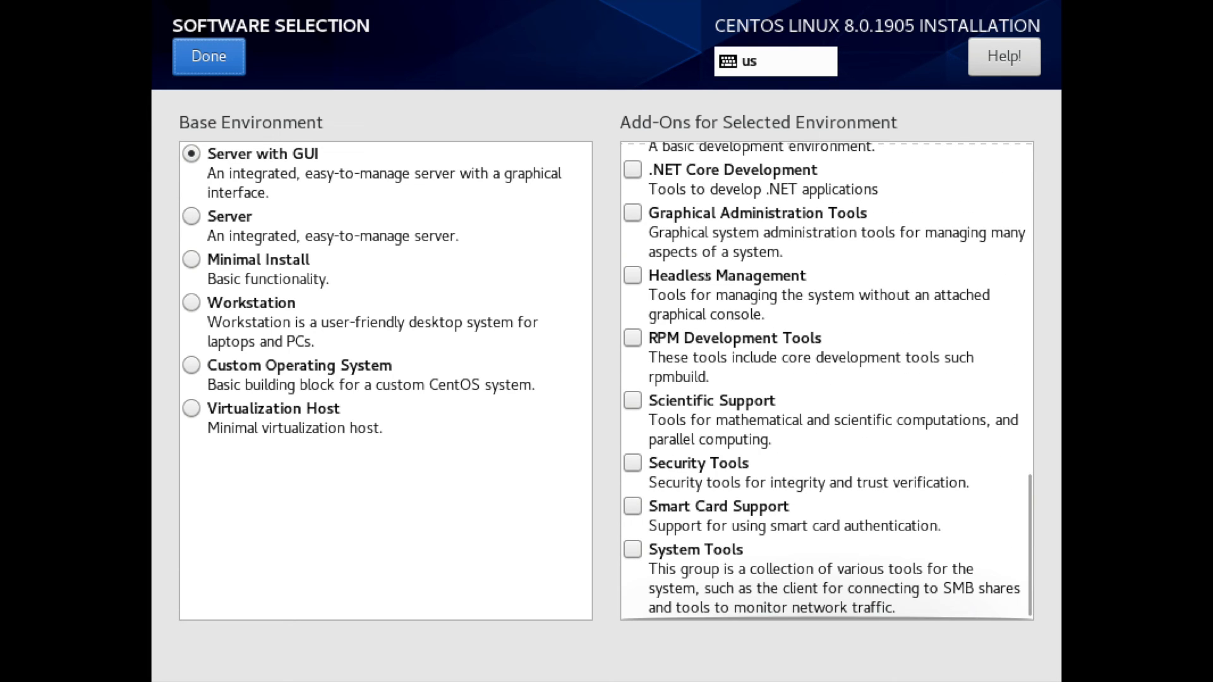
{"action": "scroll", "coordinate": [707, 276], "scroll_direction": "up", "scroll_amount": 15}
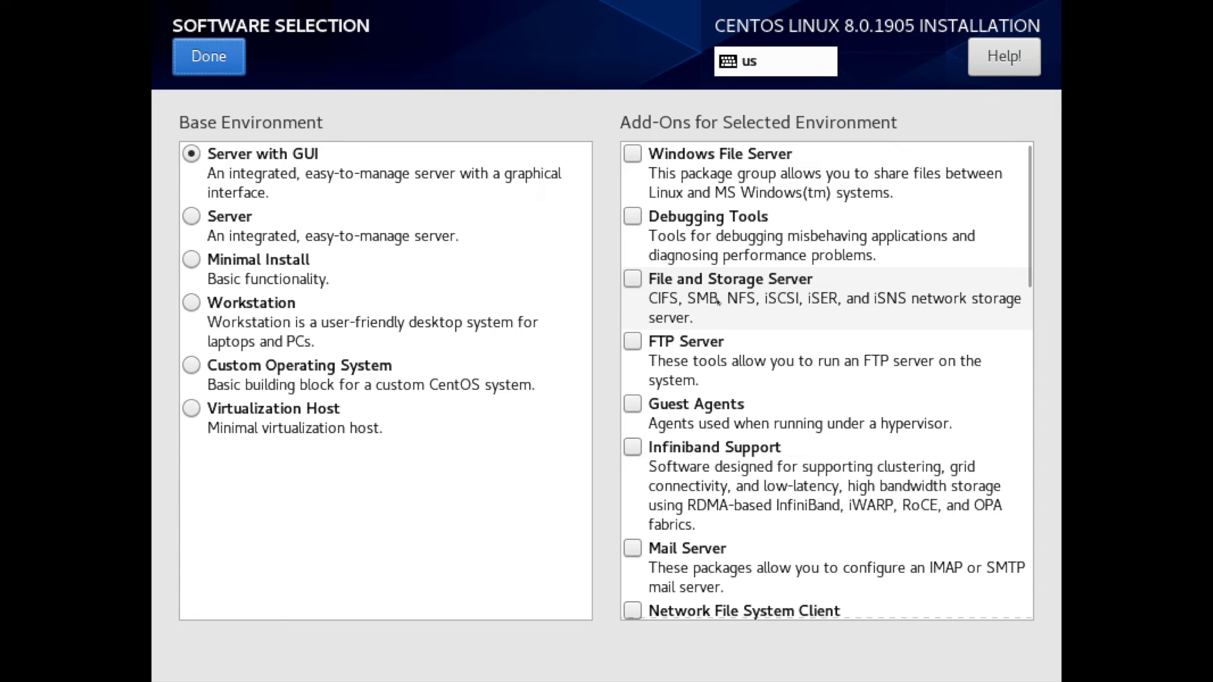
{"action": "scroll", "coordinate": [716, 372], "scroll_direction": "down", "scroll_amount": 3}
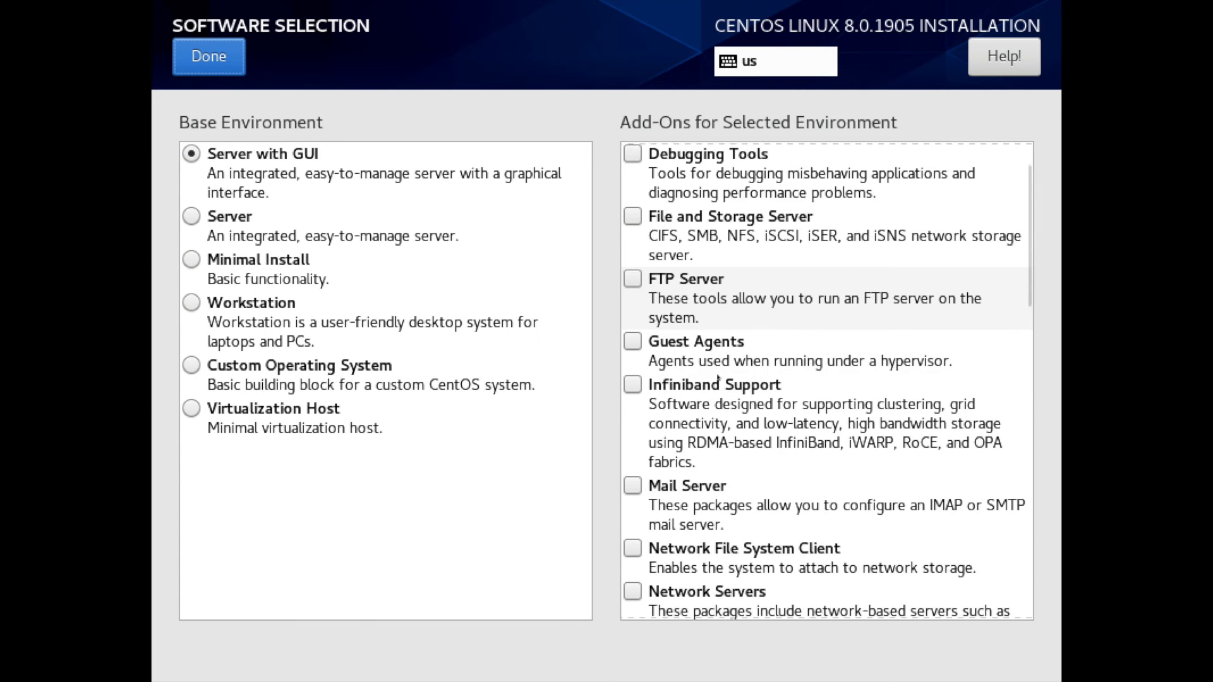
{"action": "scroll", "coordinate": [691, 380], "scroll_direction": "down", "scroll_amount": 12}
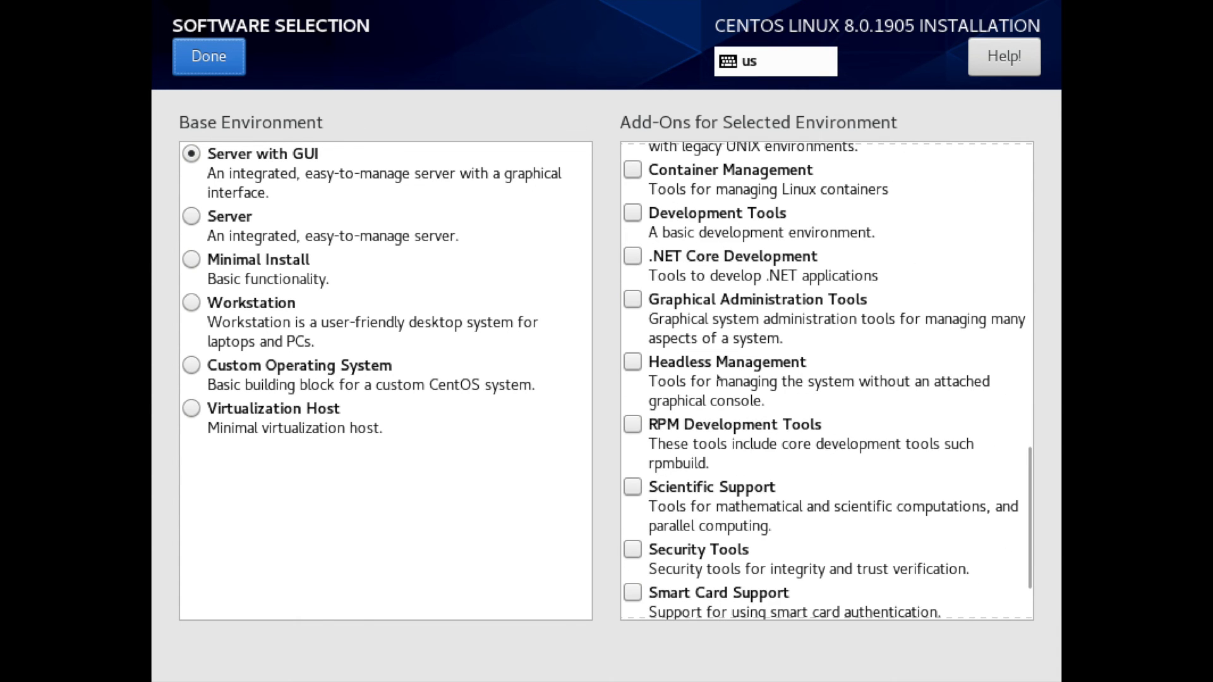
{"action": "scroll", "coordinate": [691, 380], "scroll_direction": "up", "scroll_amount": 15}
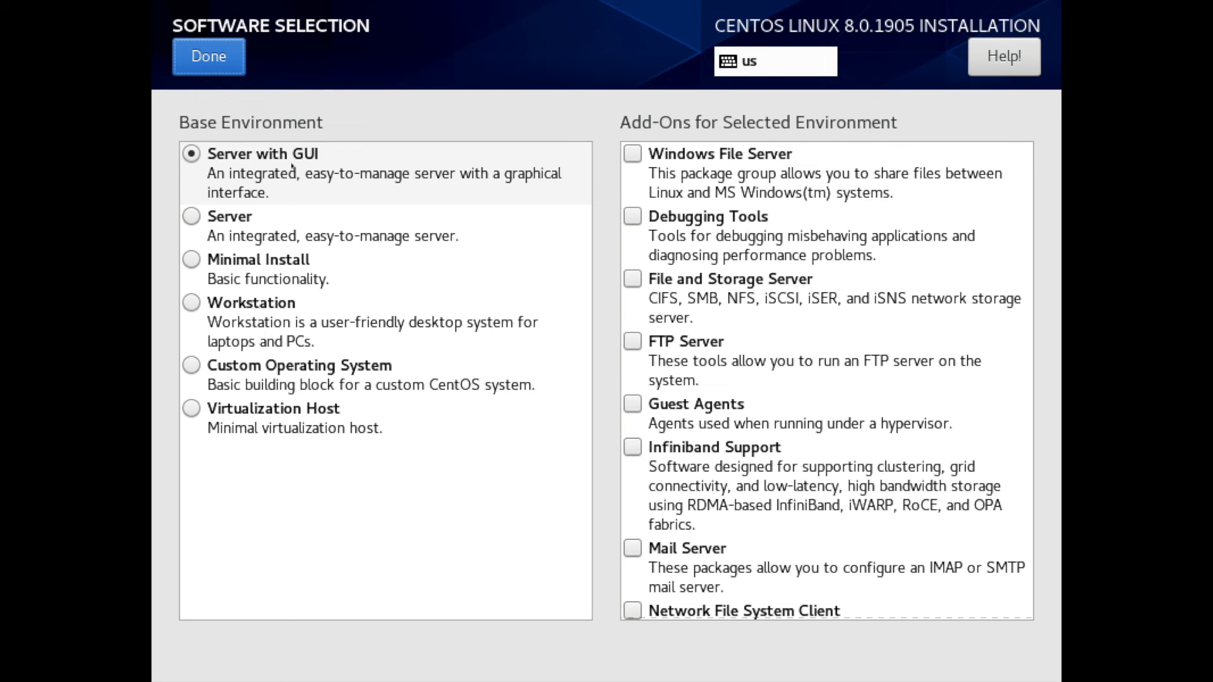
{"action": "left_click", "coordinate": [228, 73]}
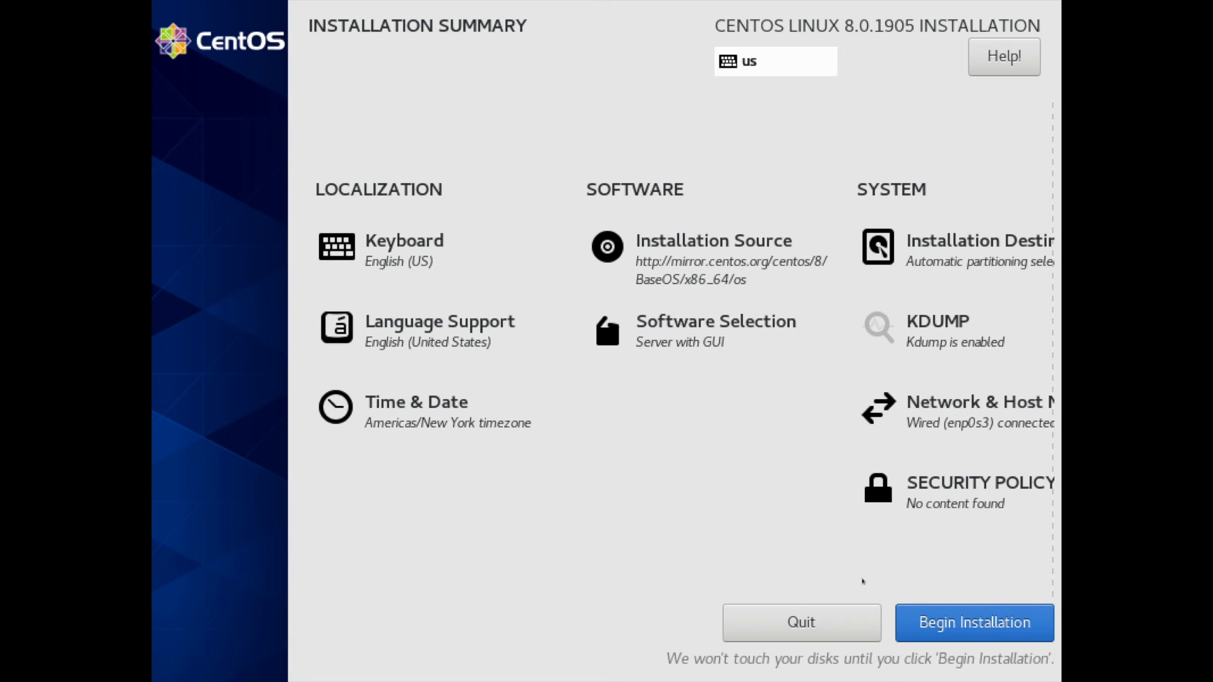
{"action": "left_click", "coordinate": [922, 618]}
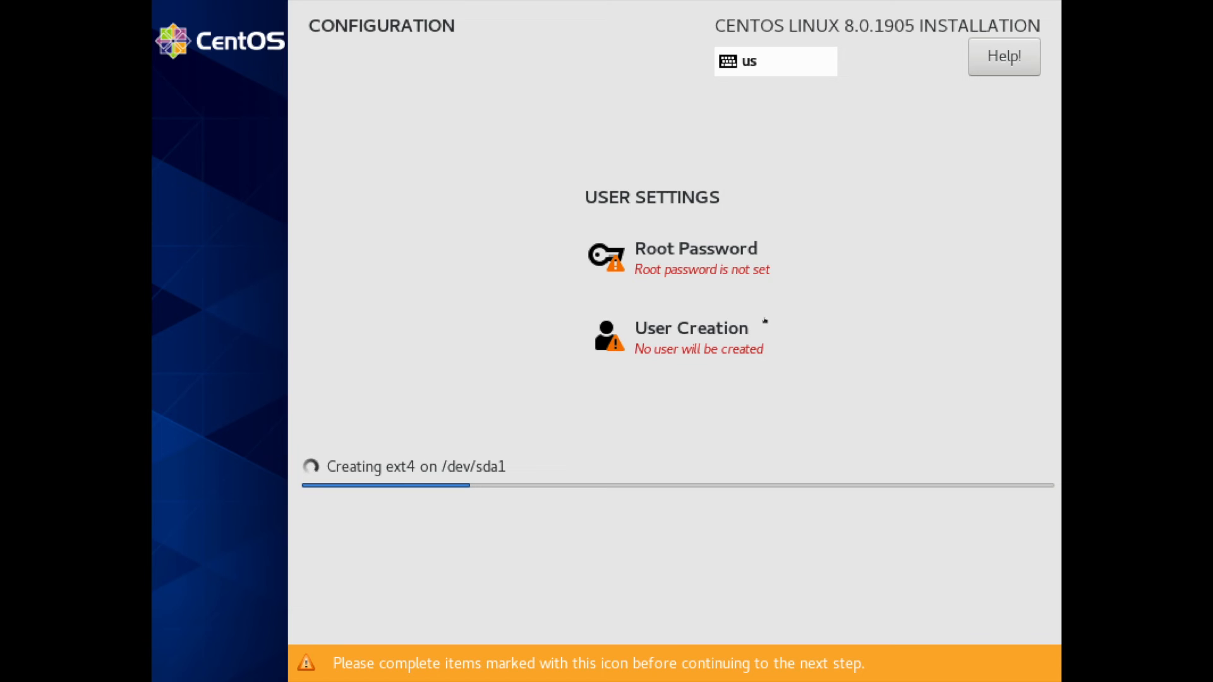
Enter and confirm the root password, accepting it despite the weak-password check.
{"action": "left_click", "coordinate": [728, 246]}
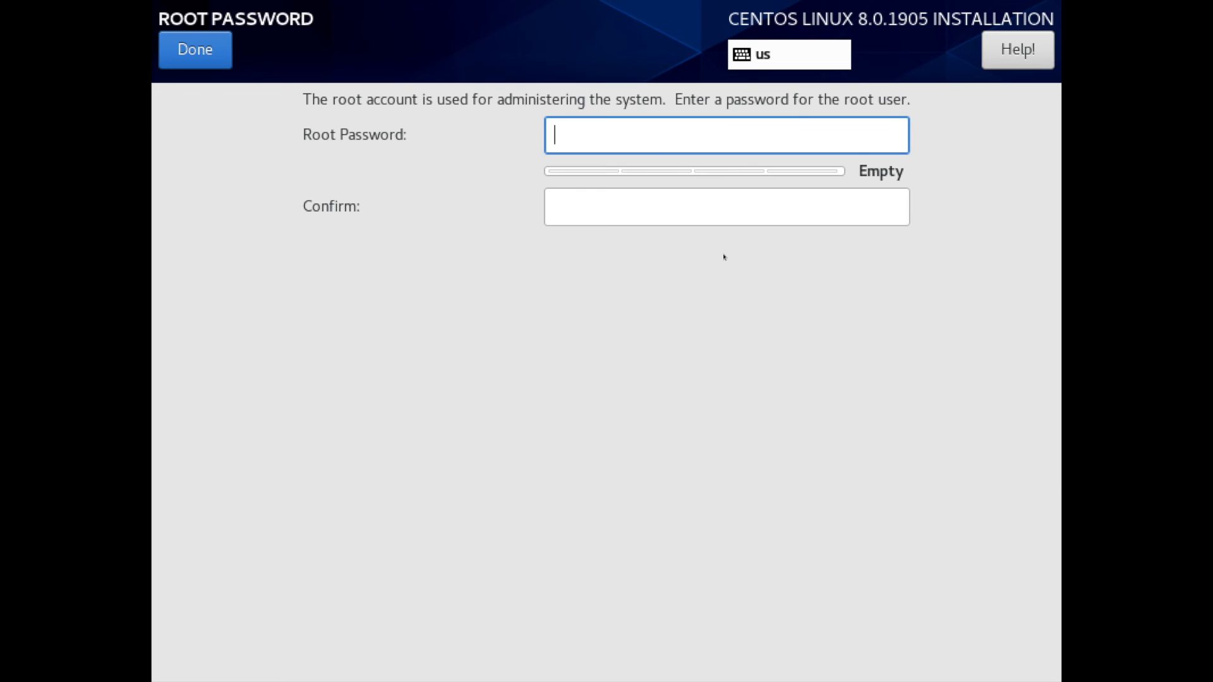
{"action": "type", "text": "*********"}
{"action": "key", "text": "Tab"}
{"action": "type", "text": "******"}
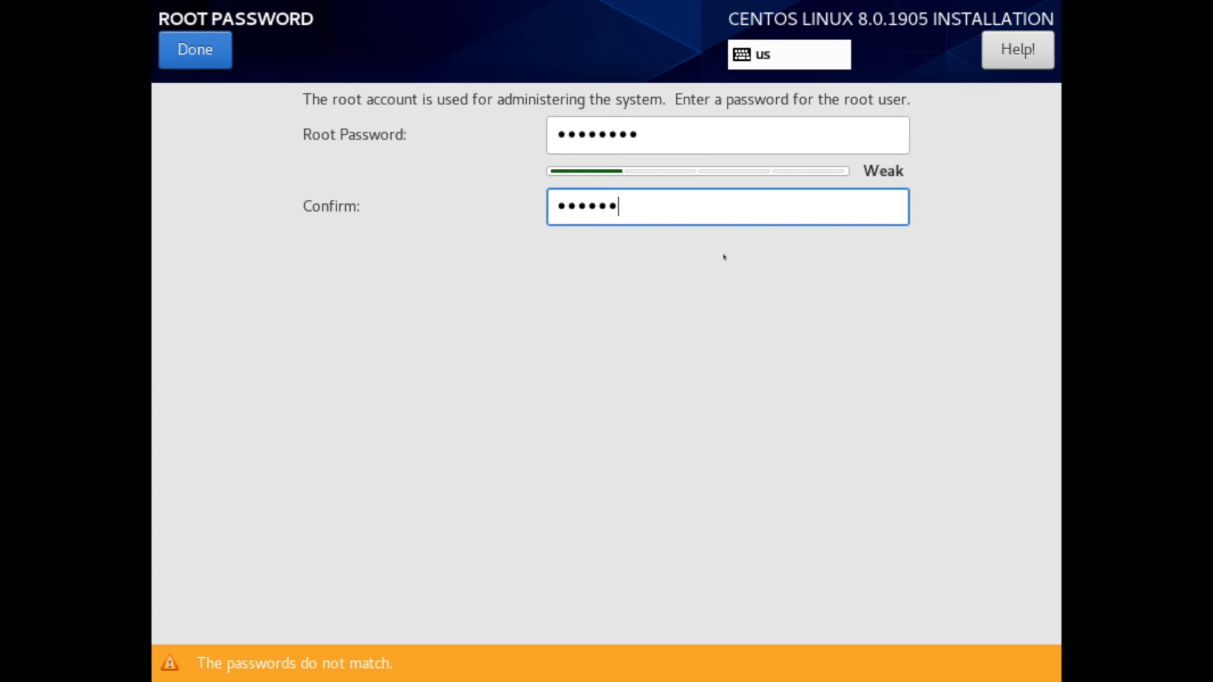
{"action": "type", "text": "***"}
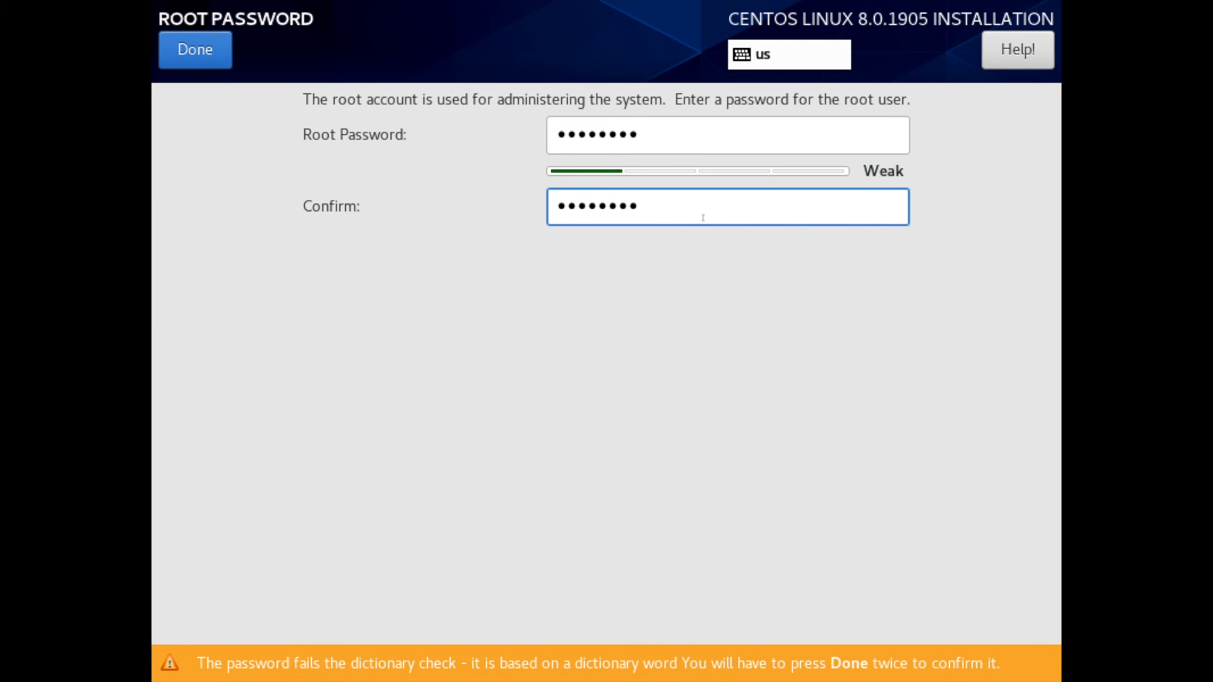
{"action": "left_click", "coordinate": [180, 41]}
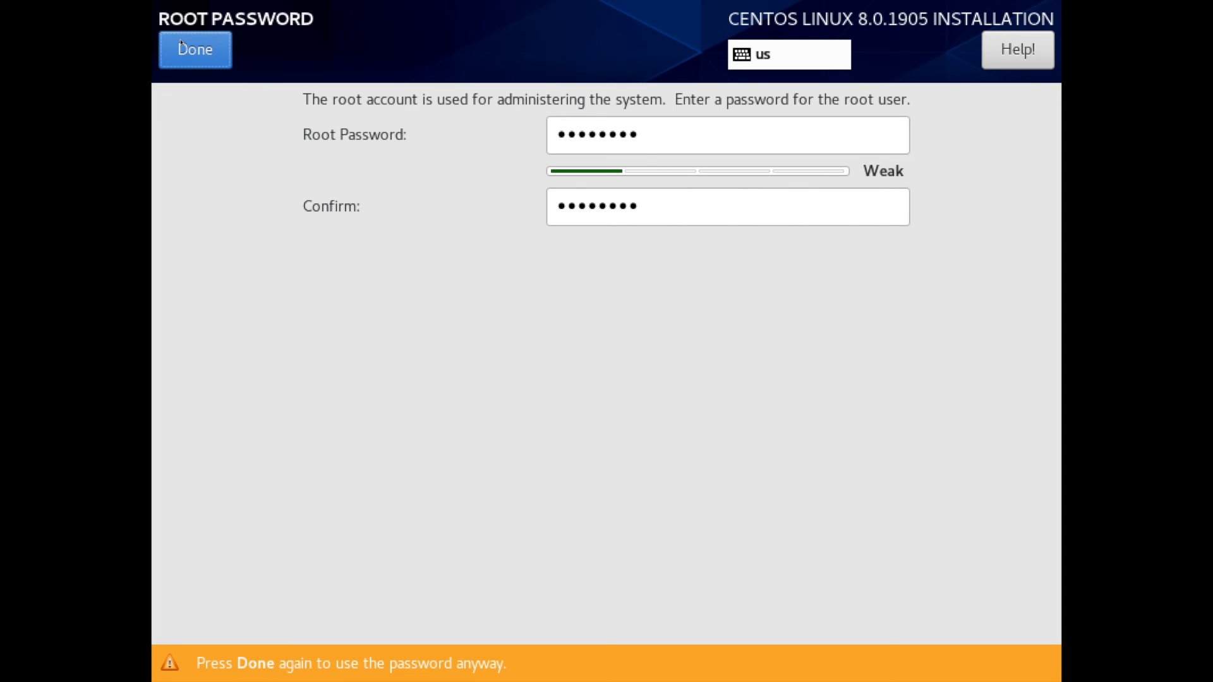
{"action": "left_click", "coordinate": [180, 42]}
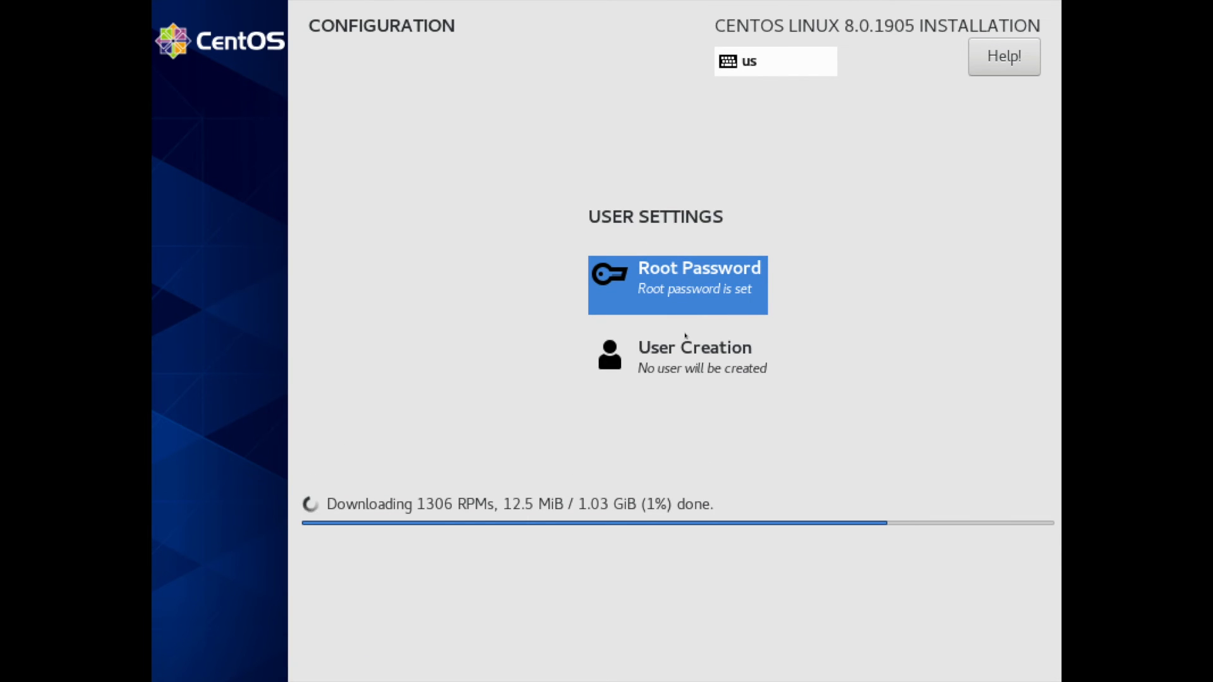
Create an administrator account by filling in the full name, user name, password and its confirmation, and accept the weak password.
{"action": "left_click", "coordinate": [674, 369]}
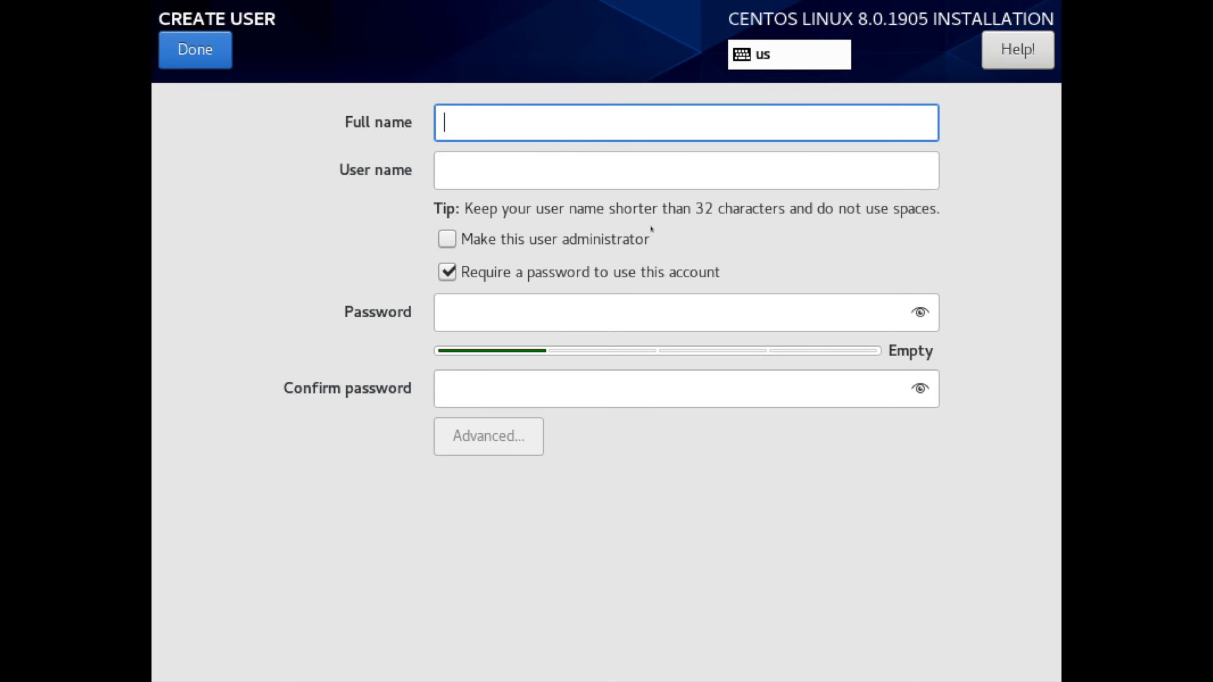
{"action": "type", "text": "savvynik"}
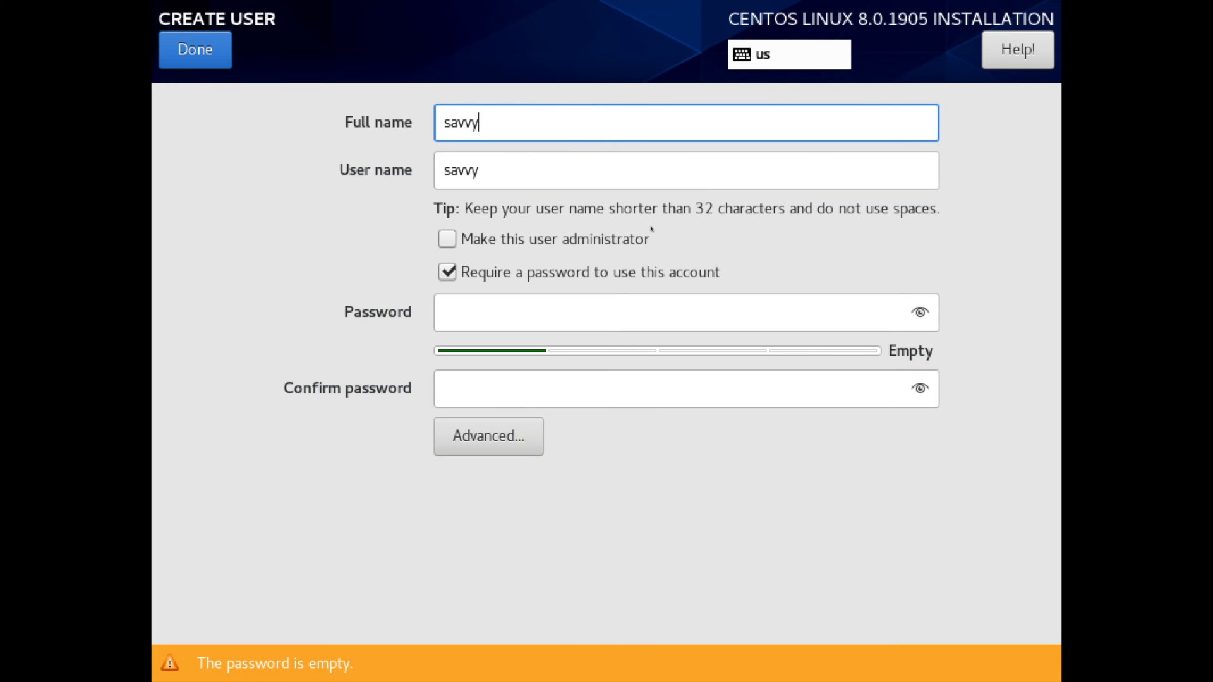
{"action": "key", "text": "Tab"}
{"action": "key", "text": "Tab"}
{"action": "left_click", "coordinate": [608, 242]}
{"action": "left_click", "coordinate": [572, 316]}
{"action": "type", "text": "•••••••••"}
{"action": "key", "text": "Tab"}
{"action": "type", "text": "•••••••••"}
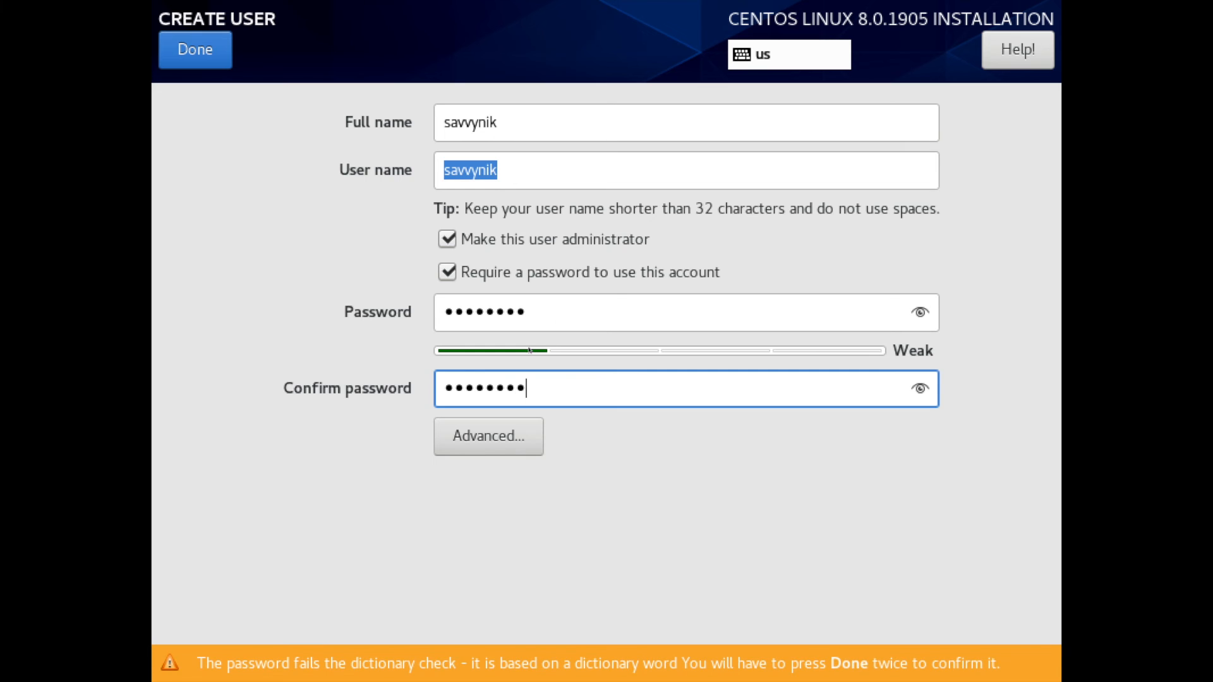
{"action": "left_click", "coordinate": [210, 48]}
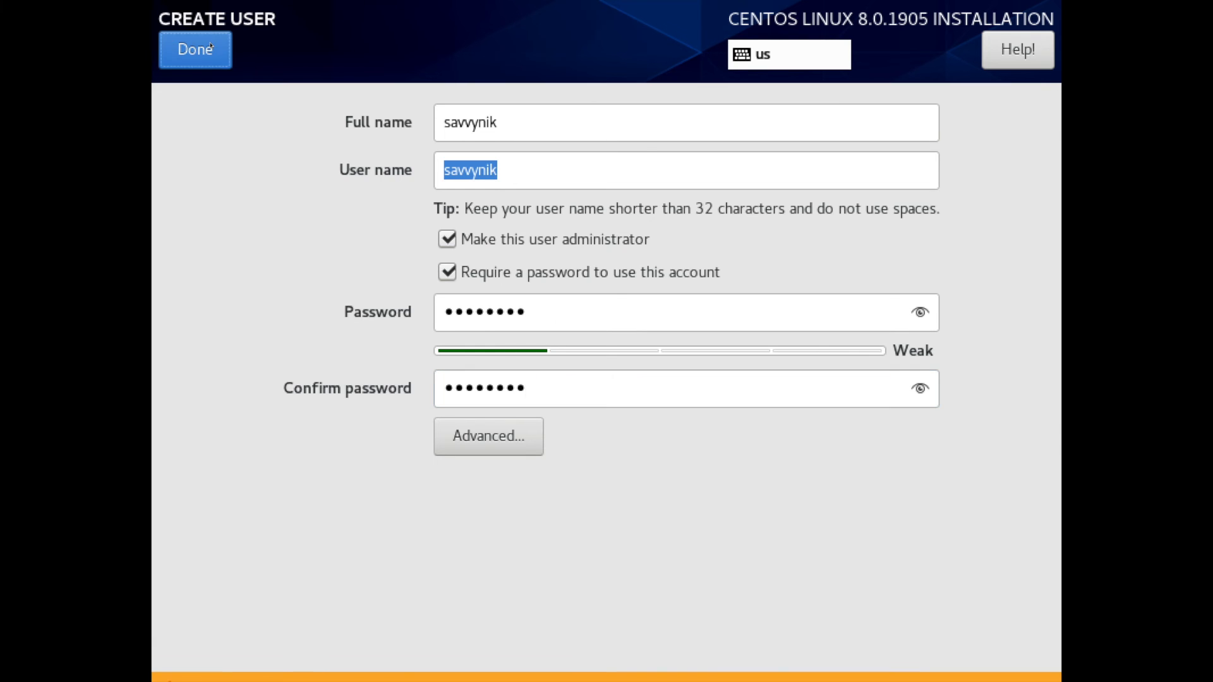
{"action": "left_click", "coordinate": [212, 48]}
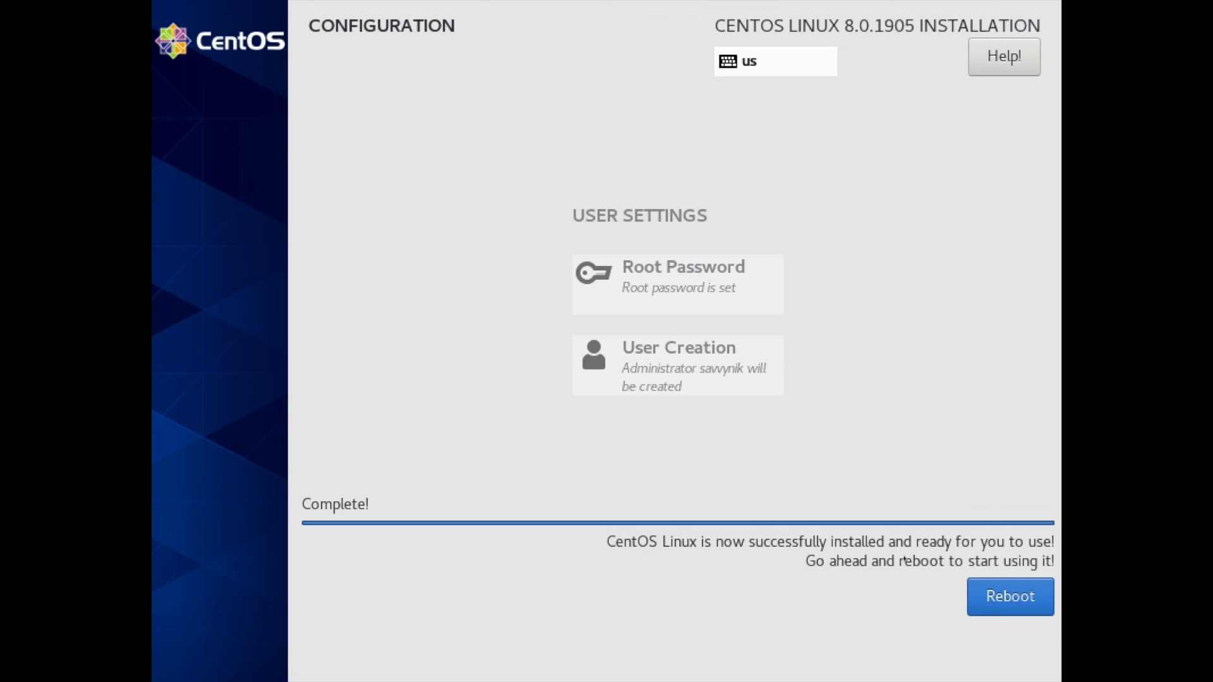
Reboot into the installed system and open the license agreement in the initial setup.
{"action": "left_click", "coordinate": [1010, 596]}
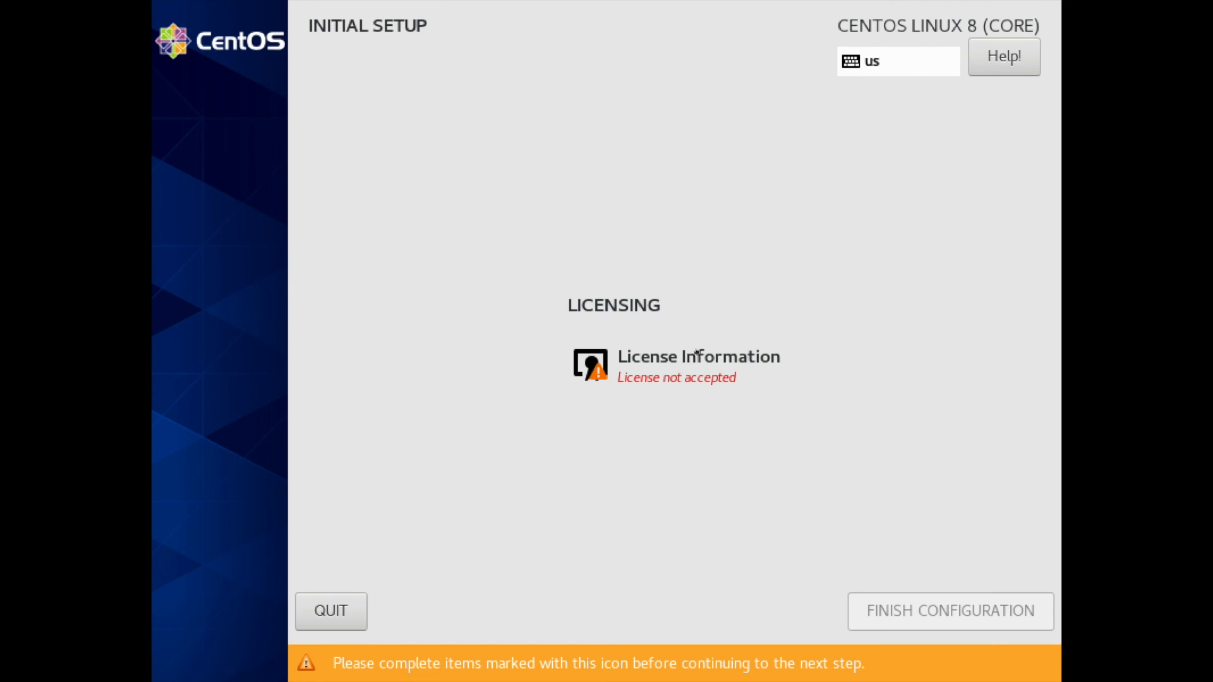
{"action": "left_click", "coordinate": [704, 392]}
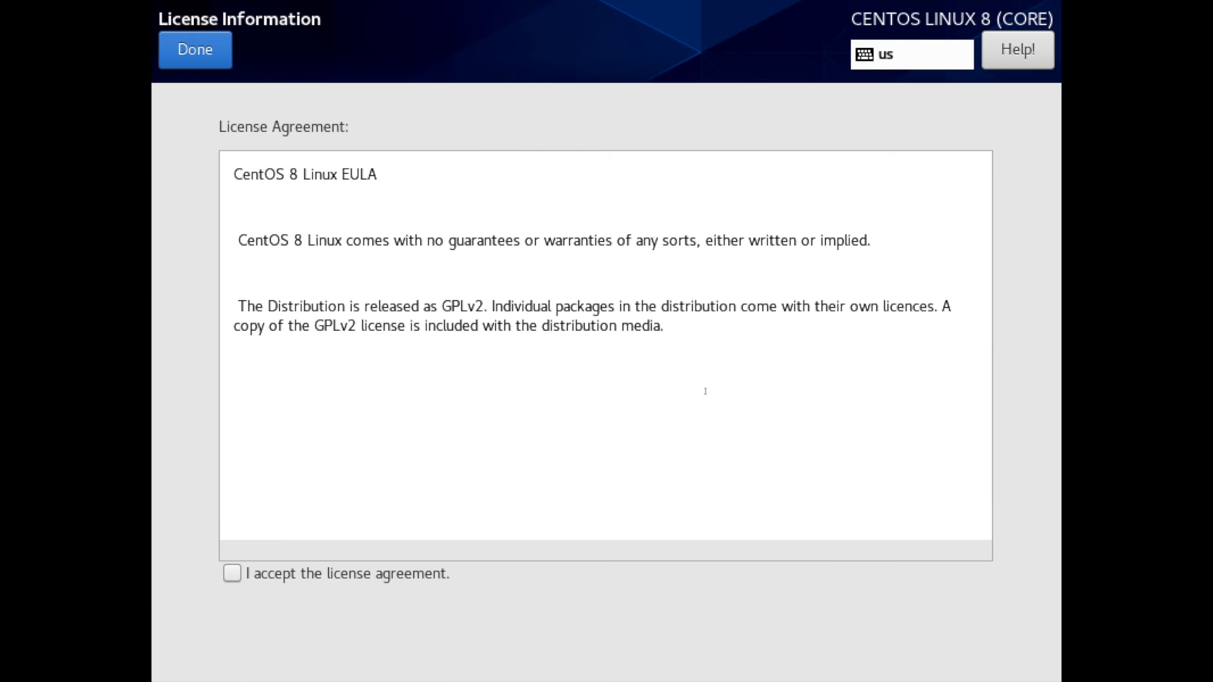